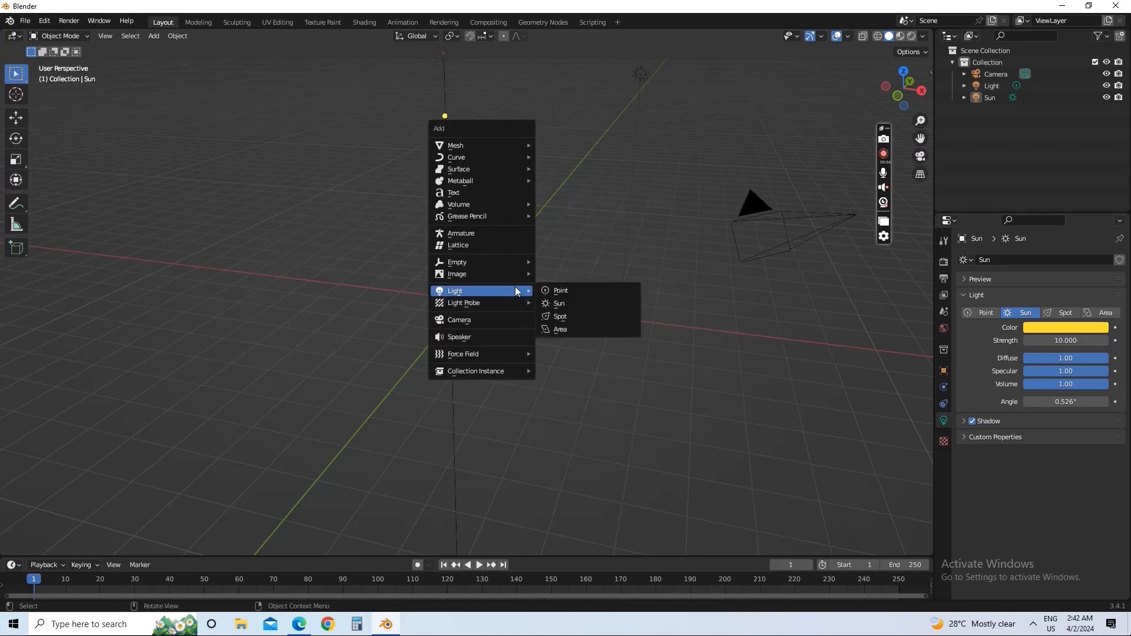
mouse_move(496, 147)
click(620, 140)
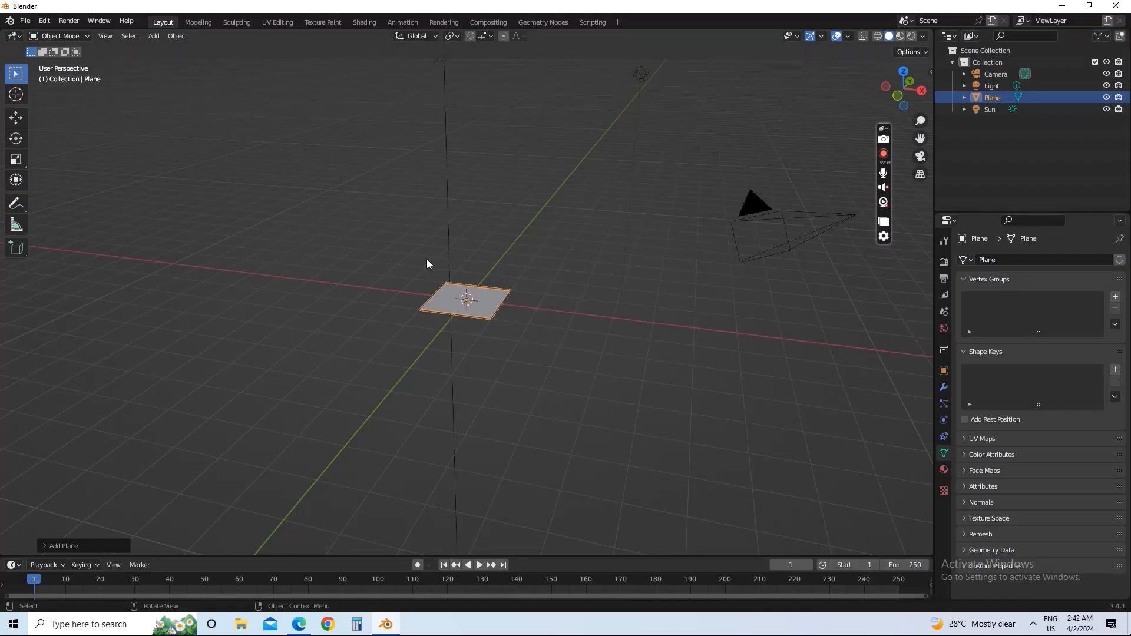
key(Delete)
Add a cube mesh at the scene origin and switch the viewport to rendered shading.
key(shift+a)
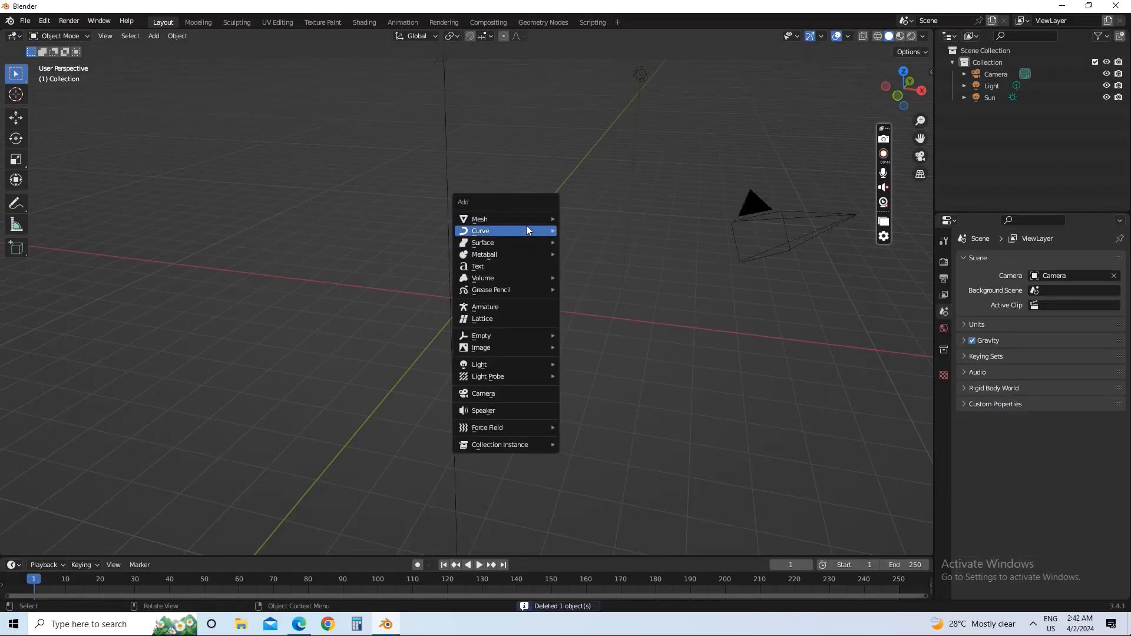
mouse_move(526, 221)
click(586, 231)
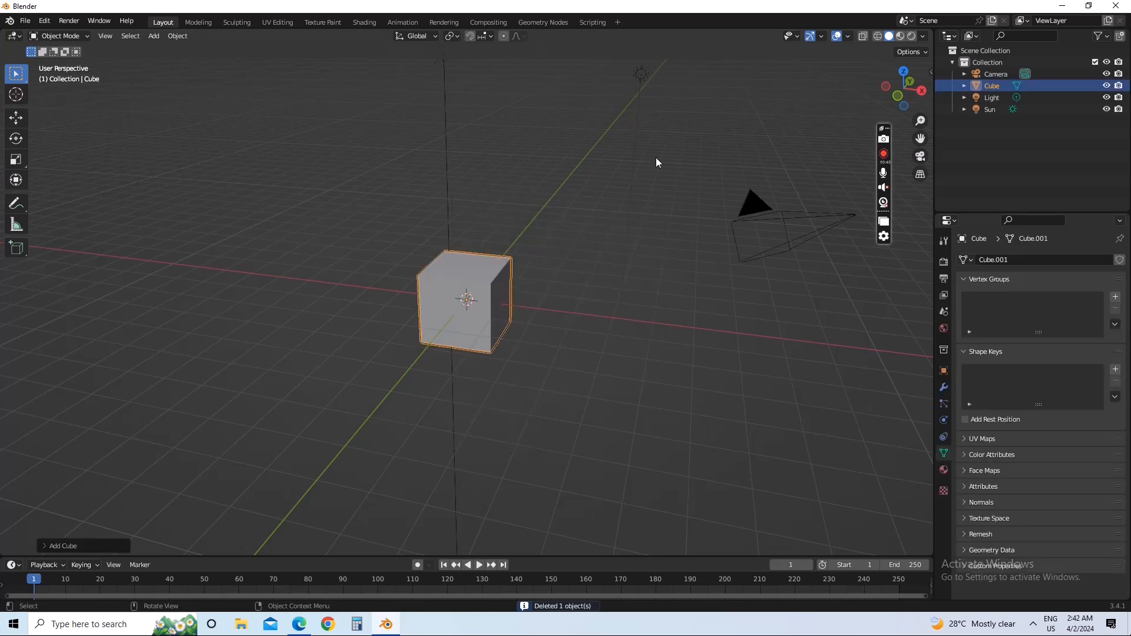
click(911, 36)
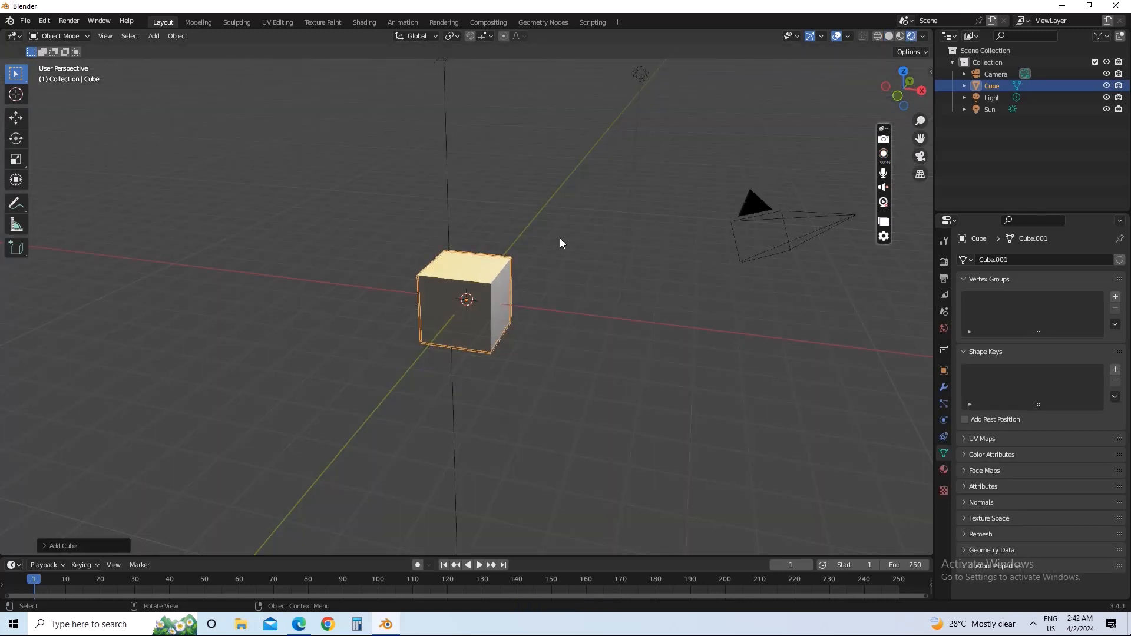
Scale the cube along the X axis to stretch it into a box roughly twice as long.
middle_drag(560, 243, 532, 199)
scroll(532, 200, down, 2)
middle_drag(560, 285, 531, 310)
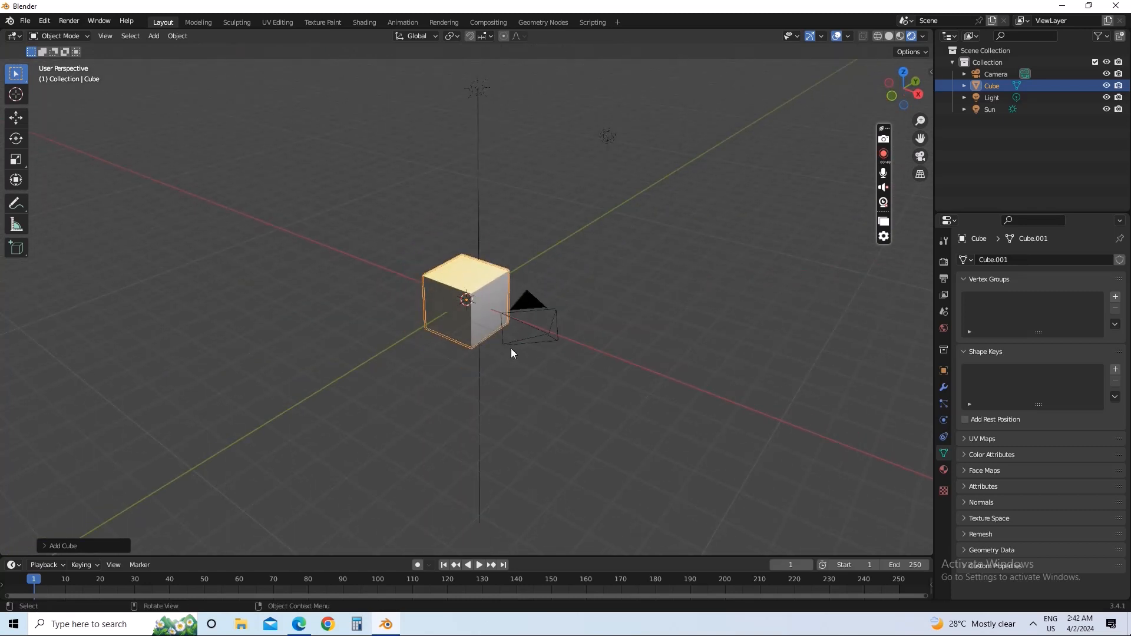
middle_drag(510, 353, 497, 315)
scroll(494, 299, down, 4)
scroll(492, 298, up, 3)
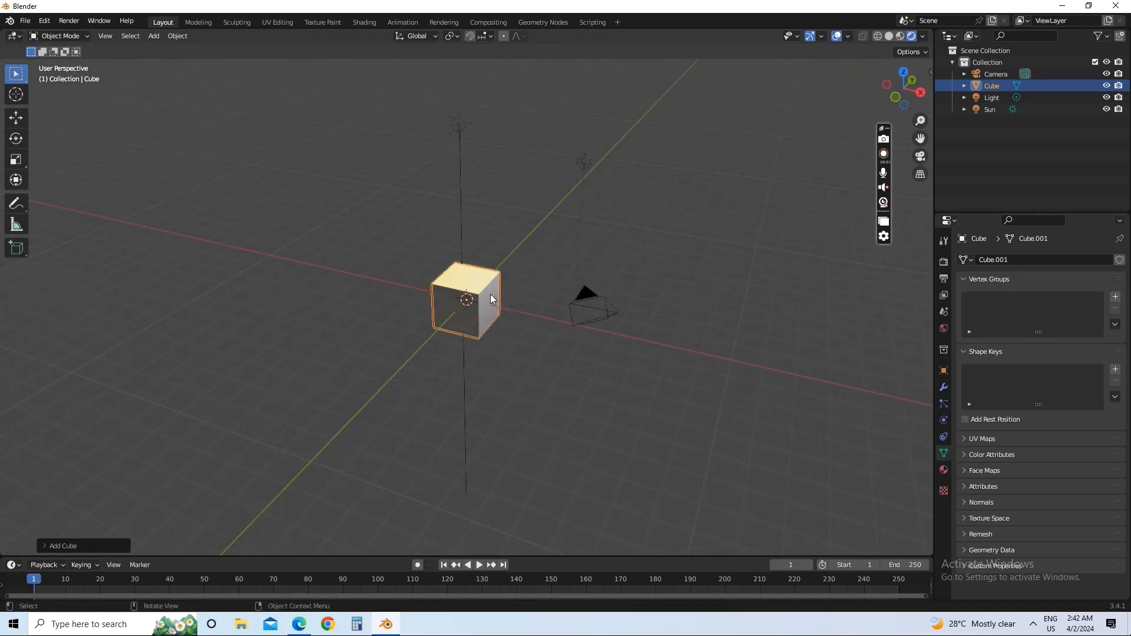
scroll(490, 295, up, 4)
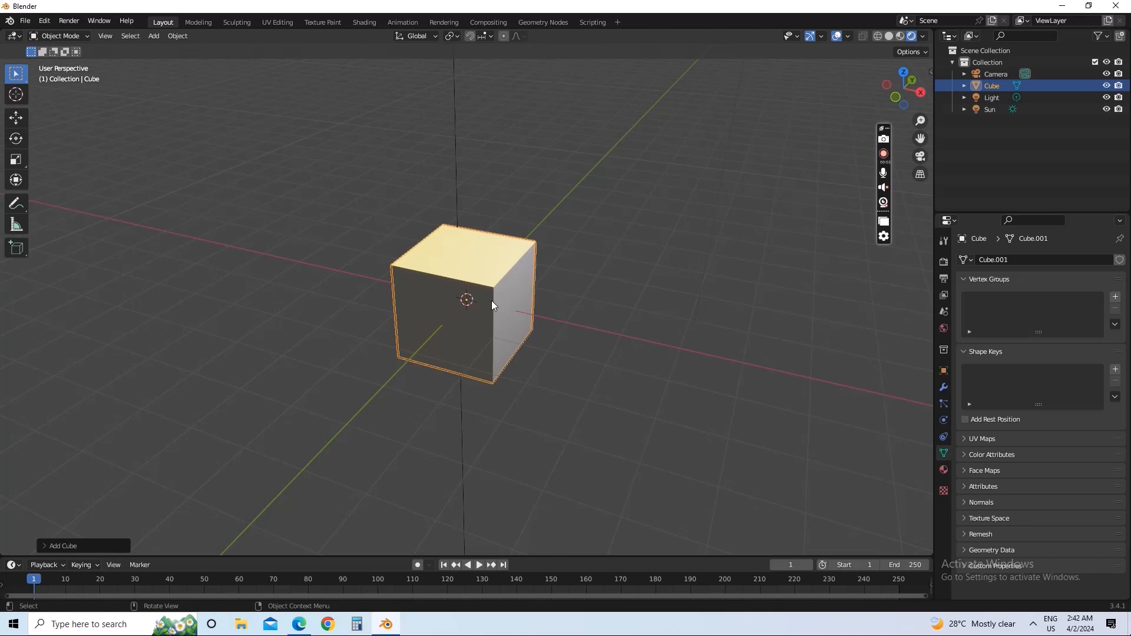
key(s)
key(x)
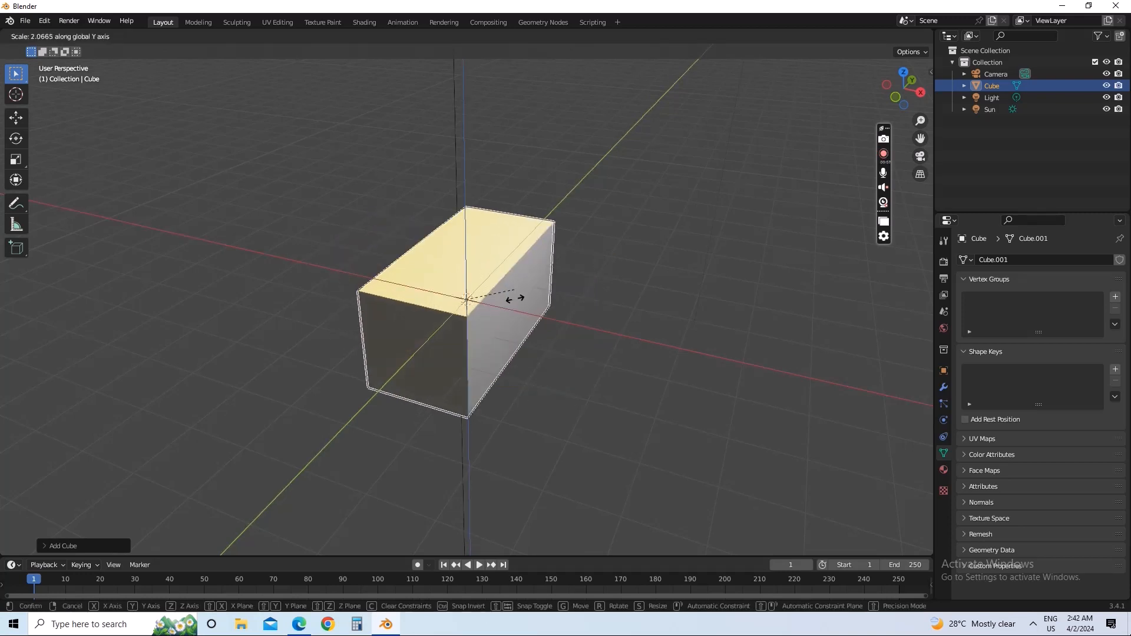
click(510, 316)
Scale the box along the Z axis into a tall block, and reduce it to roughly a third of that height.
key(s)
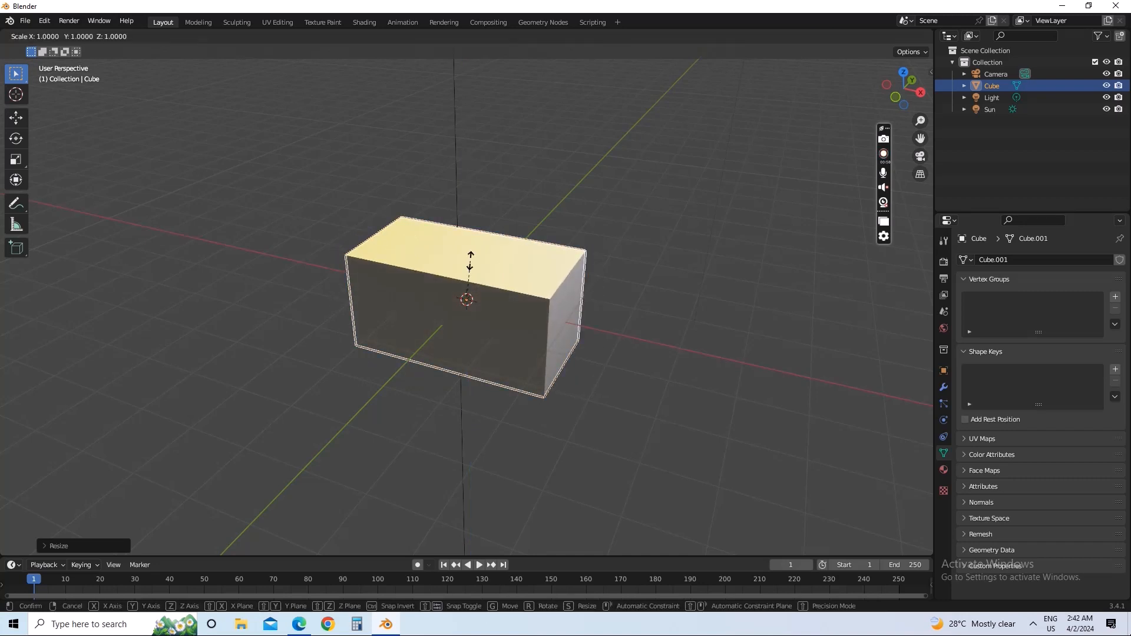
key(z)
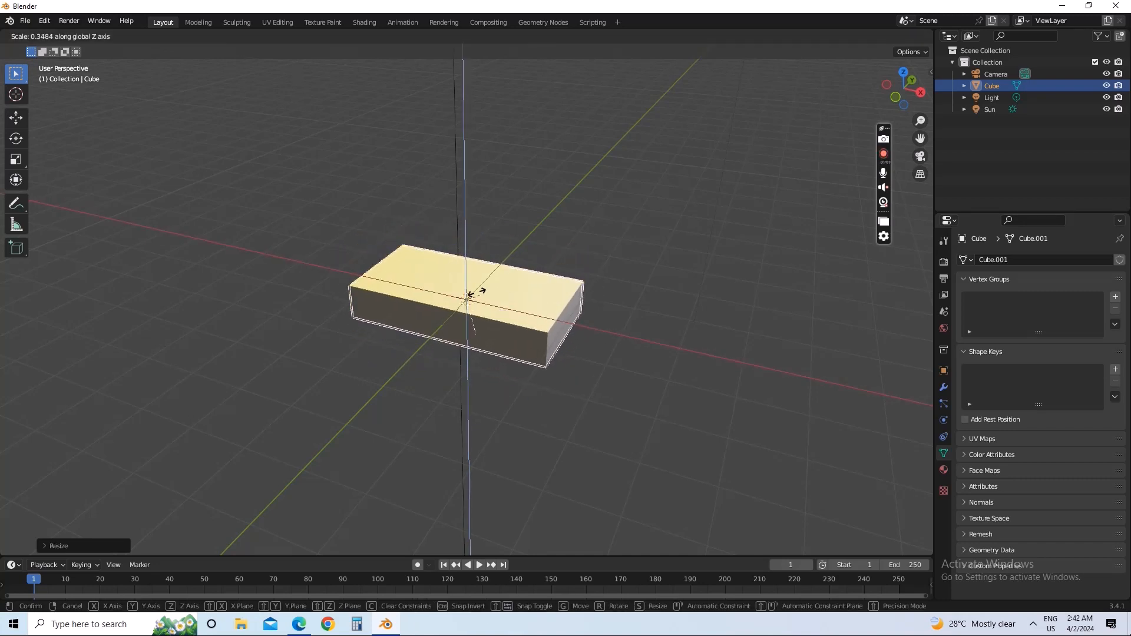
click(614, 312)
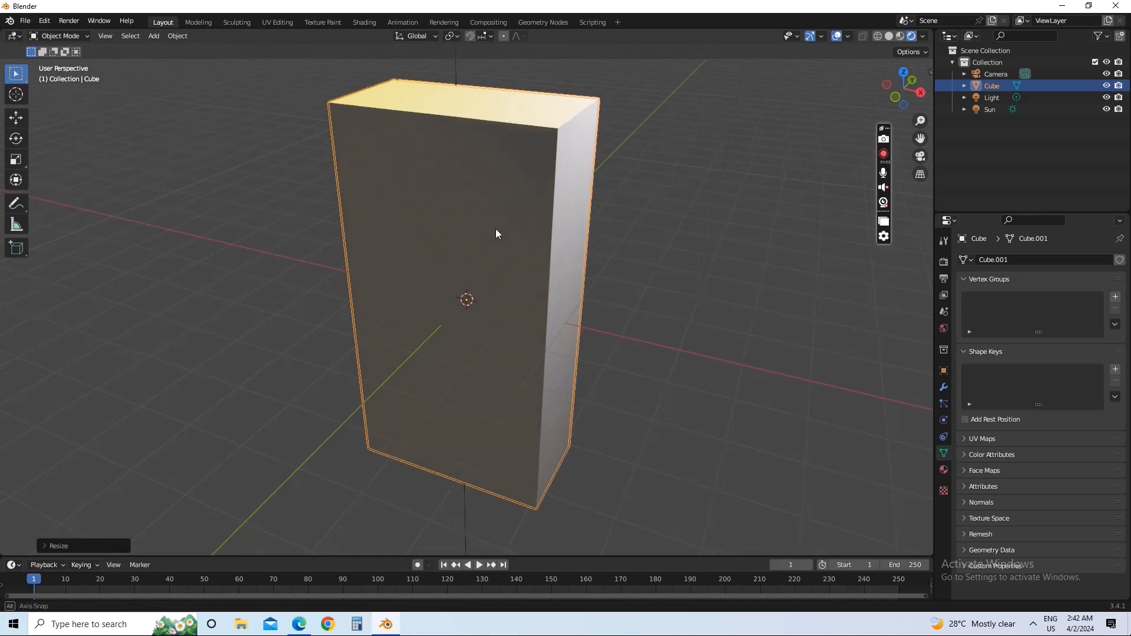
mouse_move(496, 228)
middle_down()
mouse_move(519, 228)
mouse_move(501, 225)
middle_up()
key(s)
key(z)
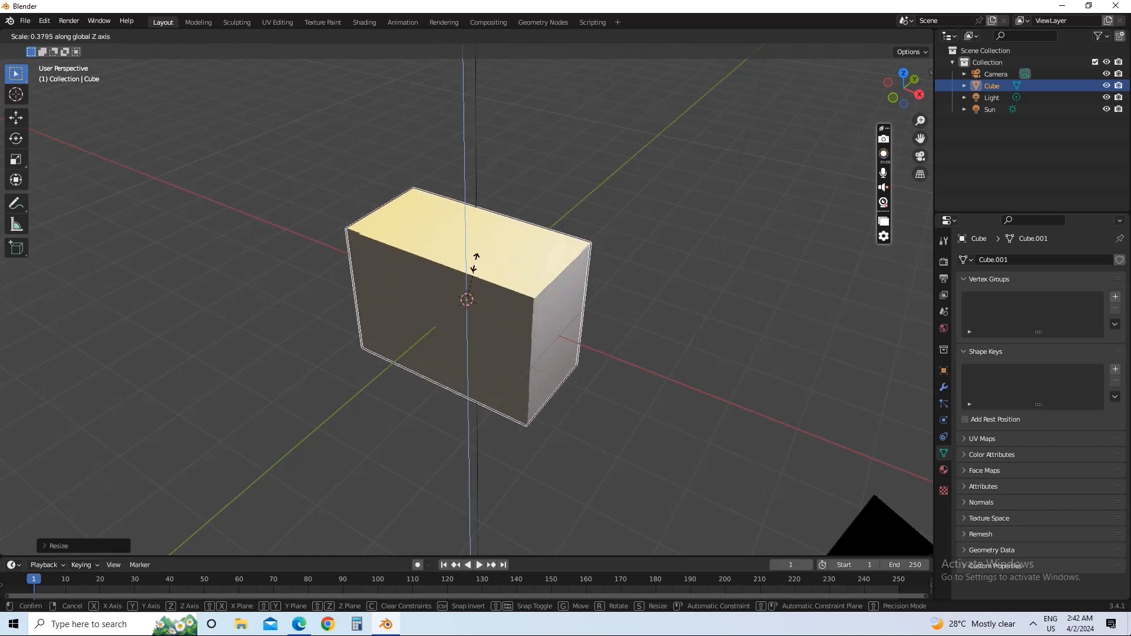
click(481, 313)
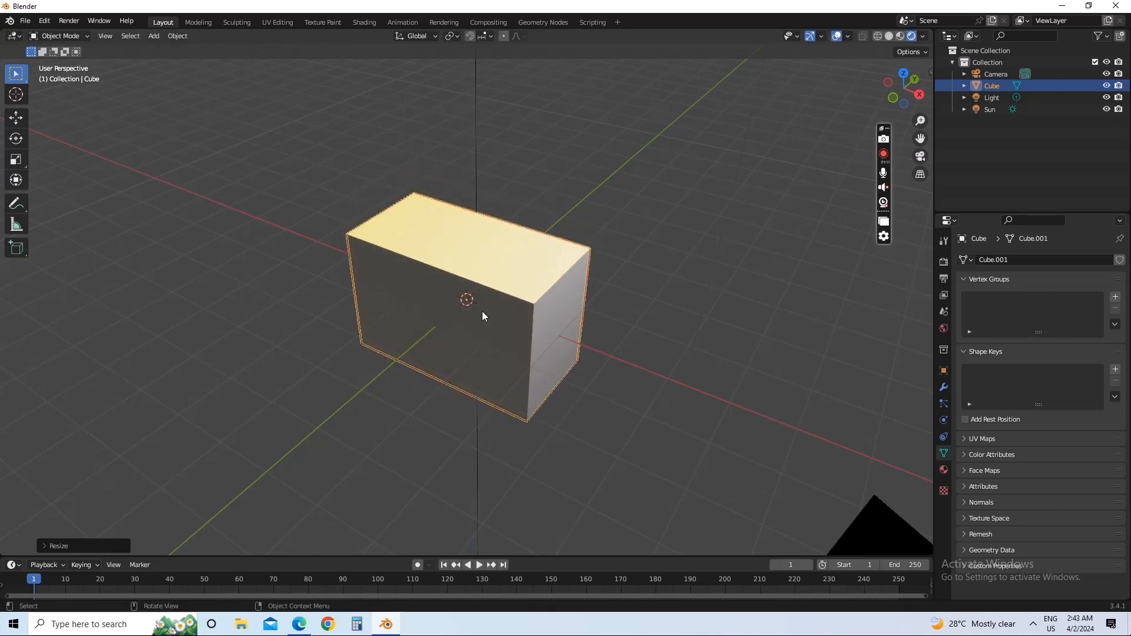
Scale the block slightly taller along the Z axis.
key(s)
key(z)
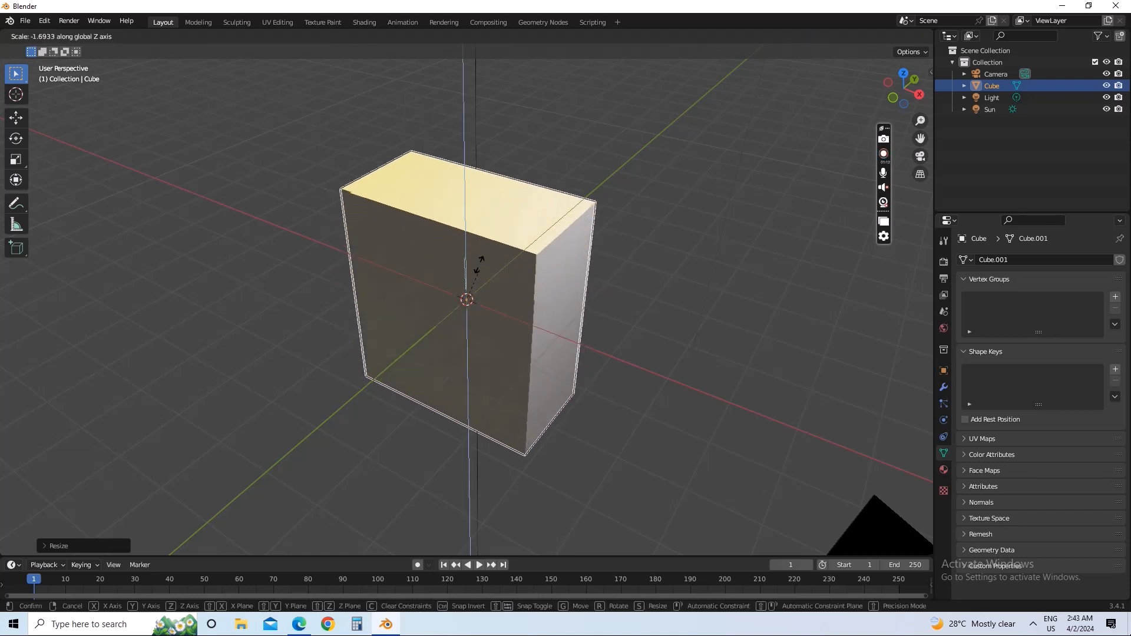
key(x)
key(z)
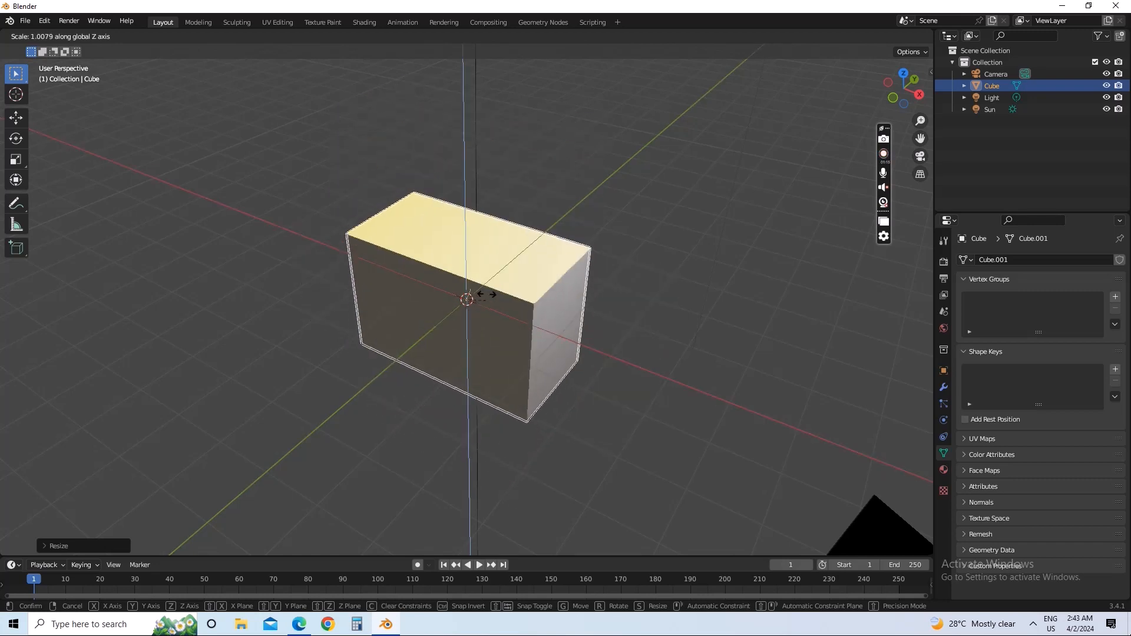
click(479, 289)
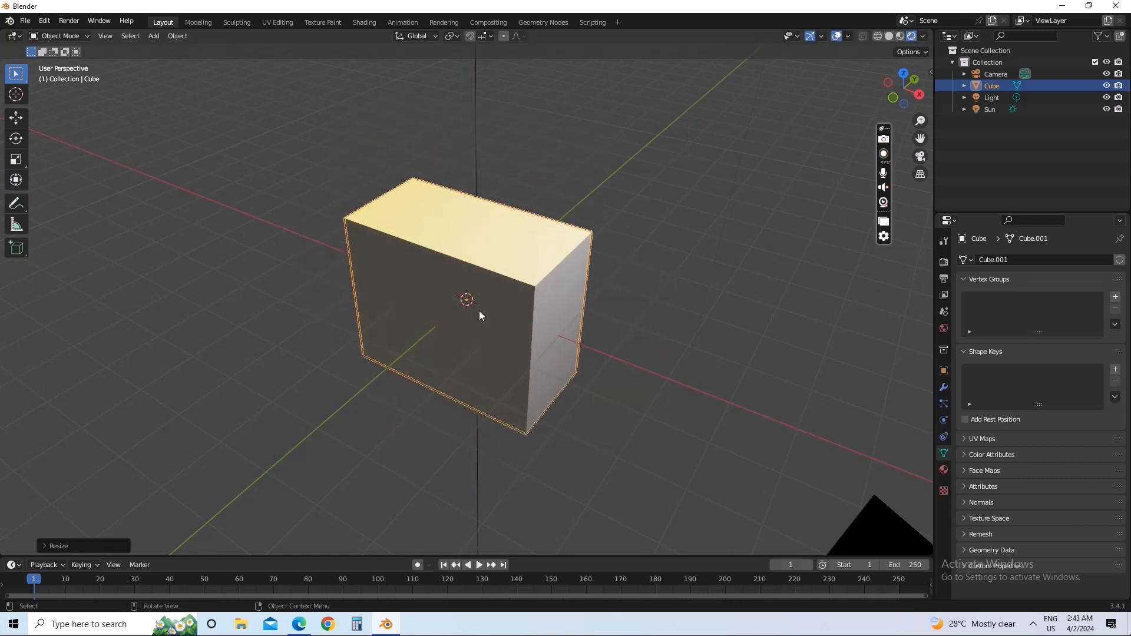
Compress the block along the Z axis with the Scale tool's gizmo.
middle_drag(479, 311, 513, 298)
click(18, 159)
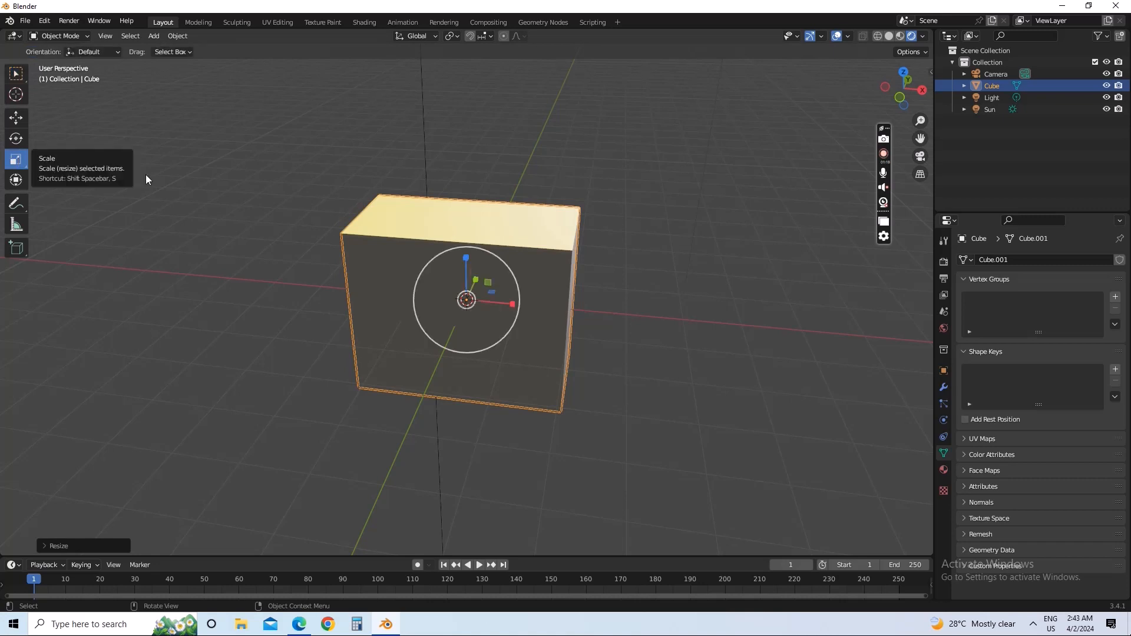
drag(466, 258, 466, 301)
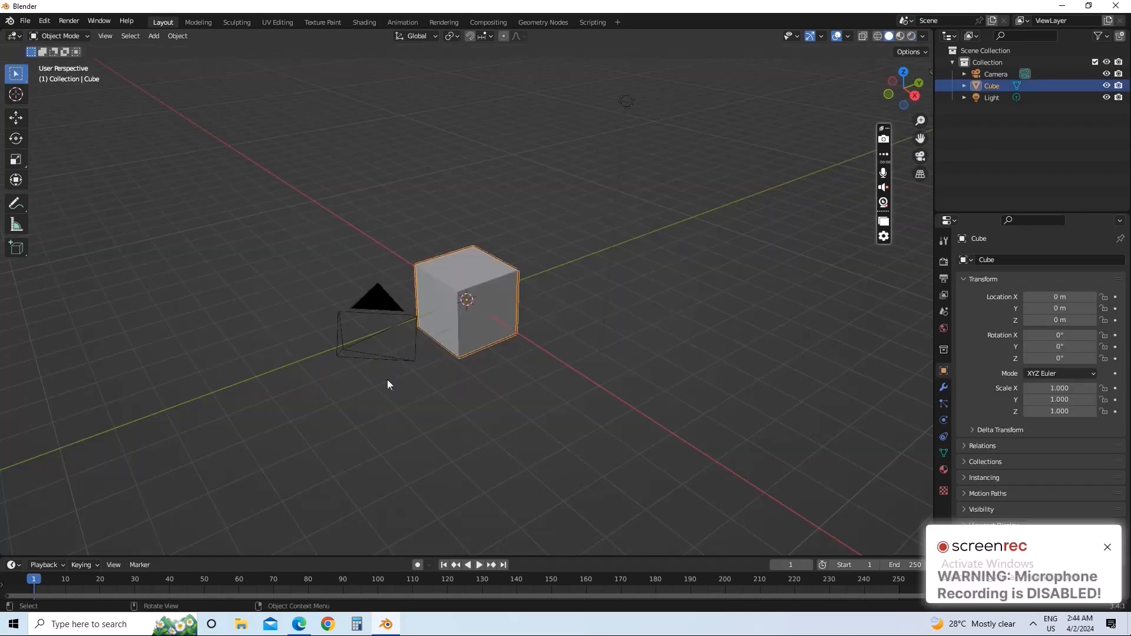
In the new scene, move the default cube to about X -0.50 m, Y 1.55 m, Z 3.26 m and deselect it.
middle_drag(387, 380, 481, 311)
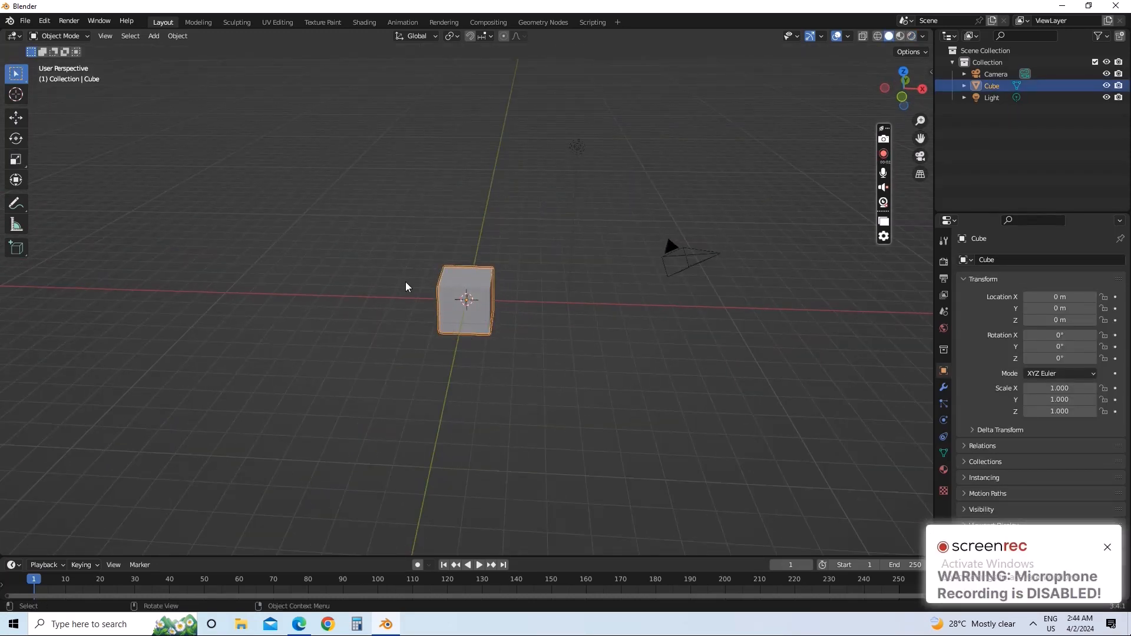
drag(480, 319, 465, 236)
middle_drag(465, 235, 346, 159)
click(347, 160)
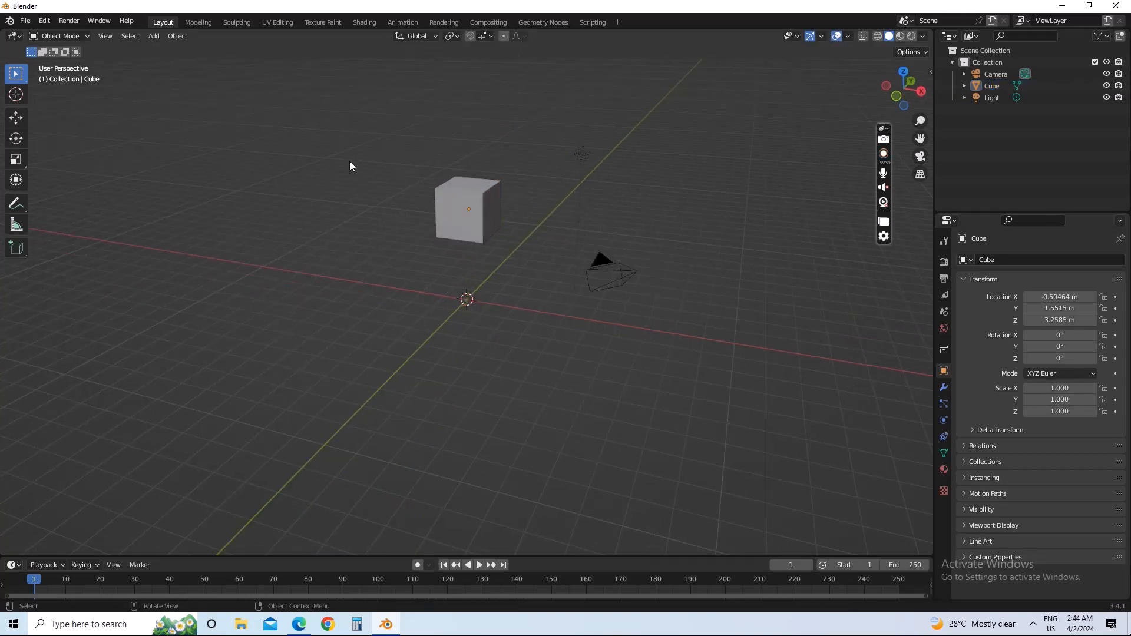
Add a second camera and move it to about X -4.30 m, Y 3.48 m, Z 3.54 m.
key(shift+a)
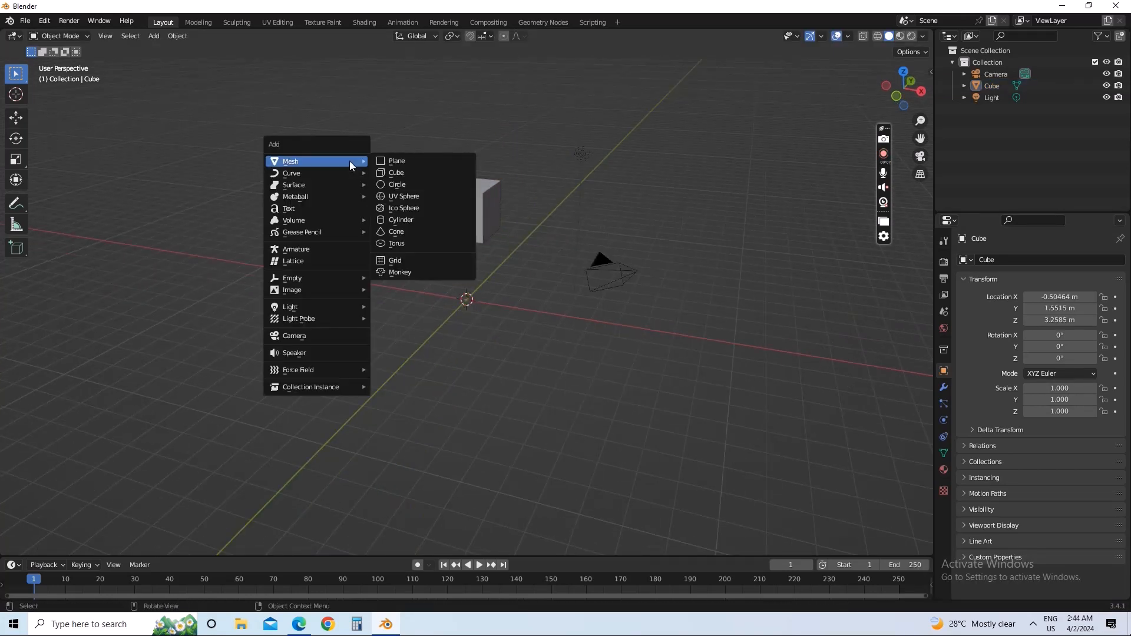
click(320, 341)
middle_drag(404, 308, 465, 292)
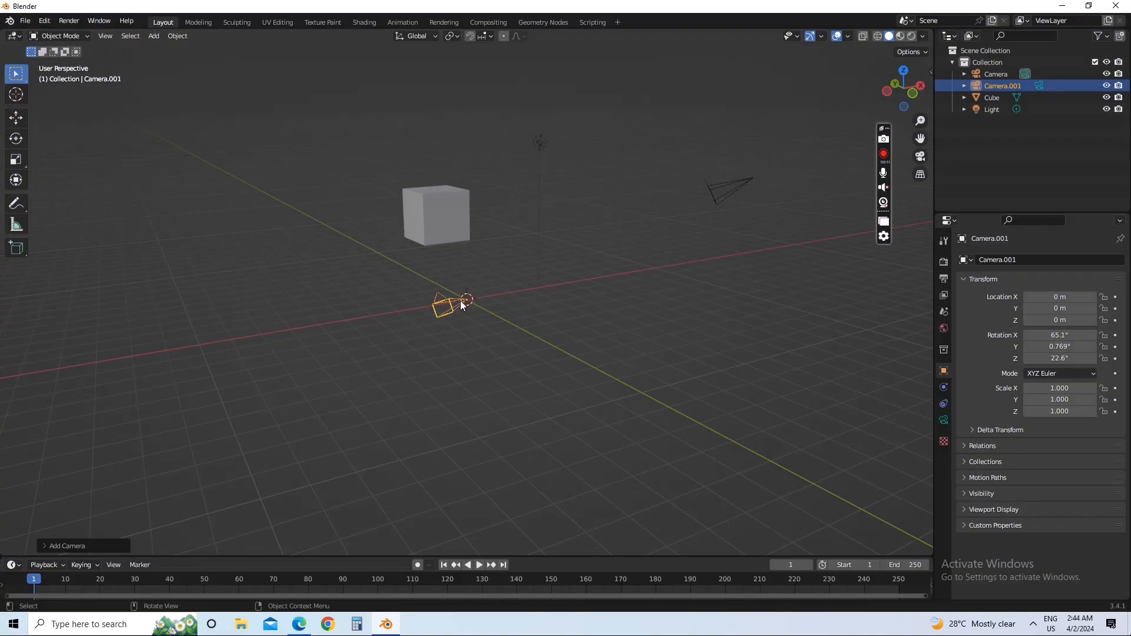
key(g)
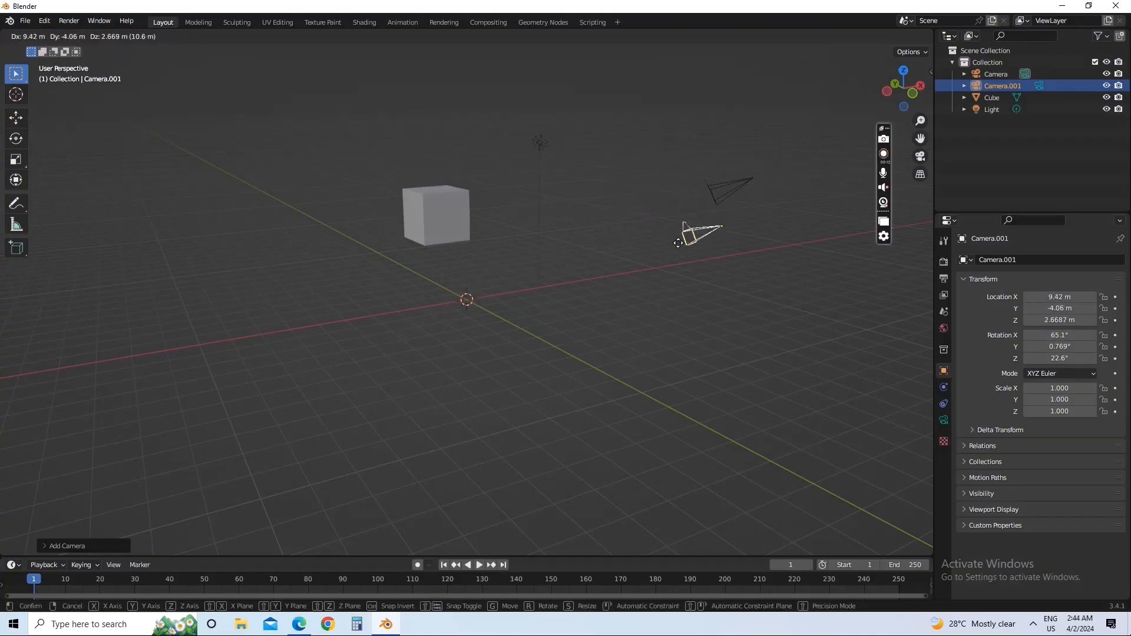
click(309, 219)
Move the new camera to about X -7.01 m, Y -3.56 m, Z 2.63 m and make it the active scene camera.
middle_drag(558, 241, 366, 195)
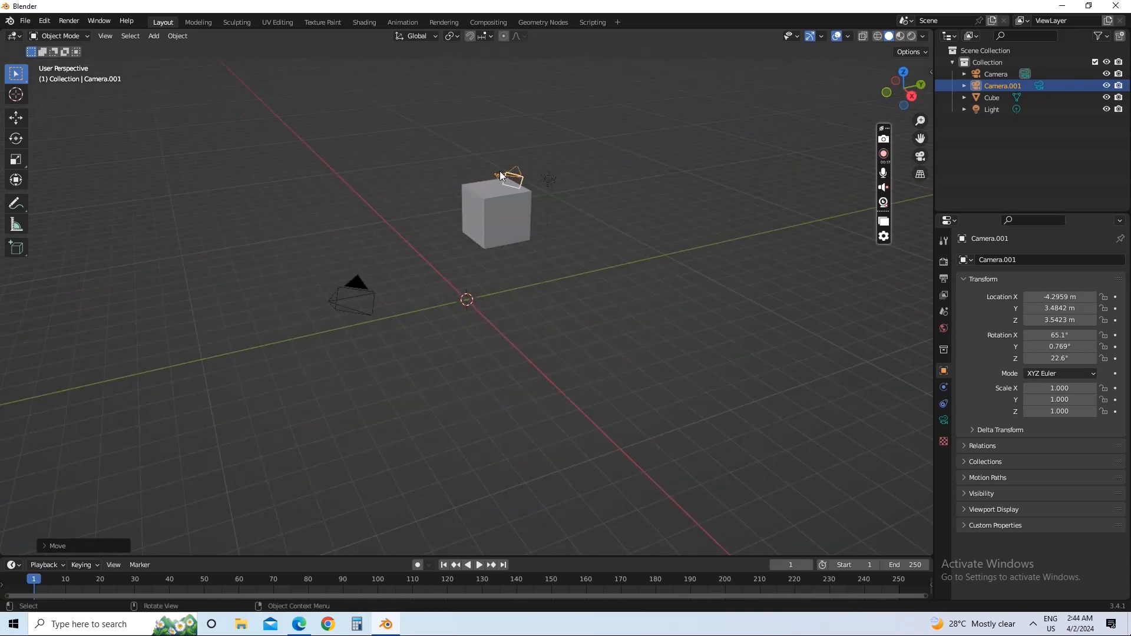
key(g)
click(338, 204)
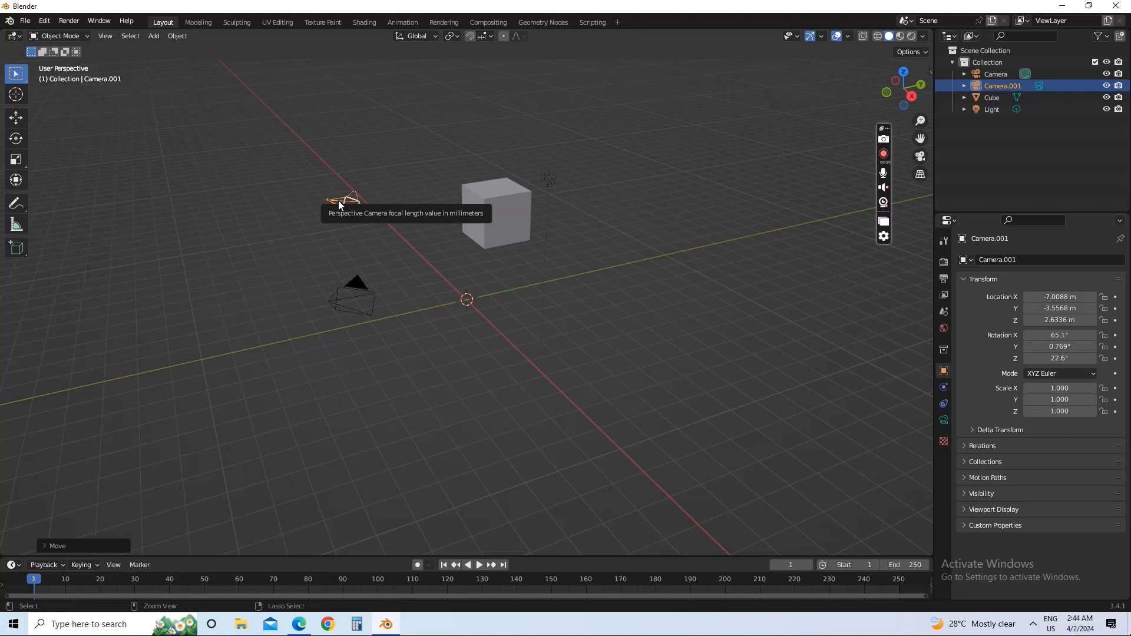
key(ctrl+KP_0)
middle_drag(348, 206, 386, 222)
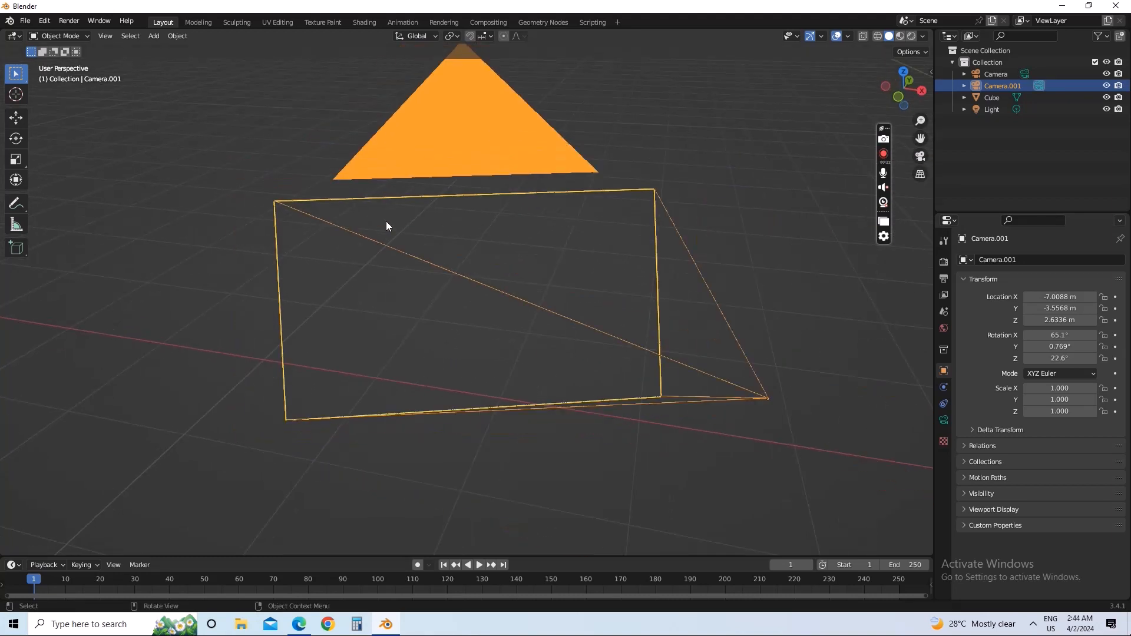
Move the active camera close in front of the cube, to about X -0.02 m, Y -0.71 m, Z 3.98 m.
scroll(437, 264, down, 8)
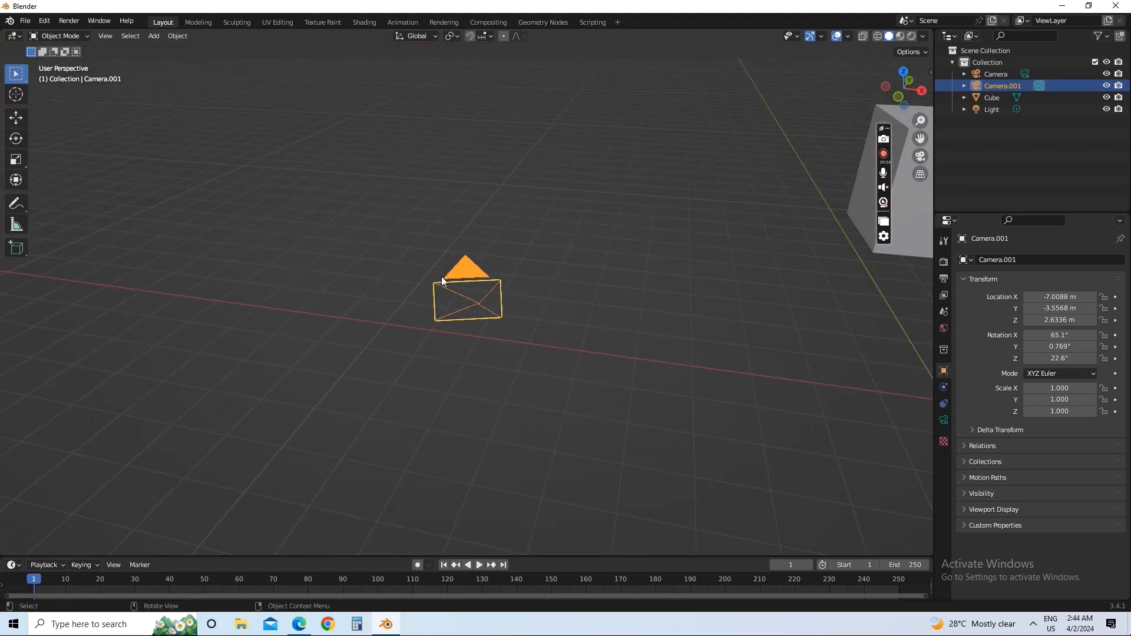
middle_drag(449, 279, 459, 303)
key(g)
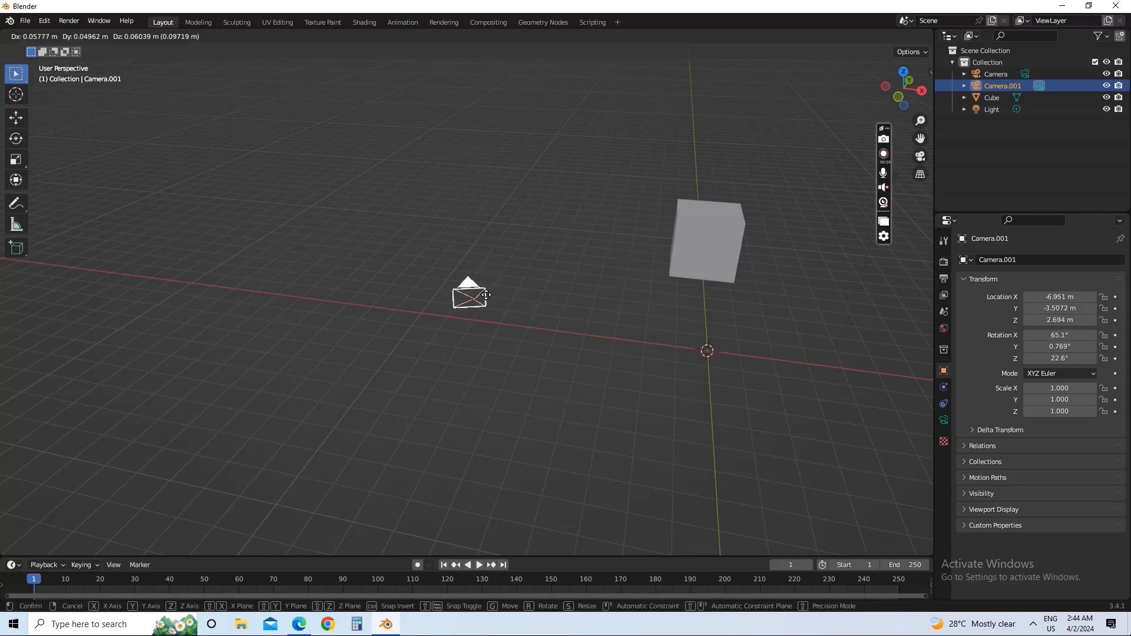
click(722, 252)
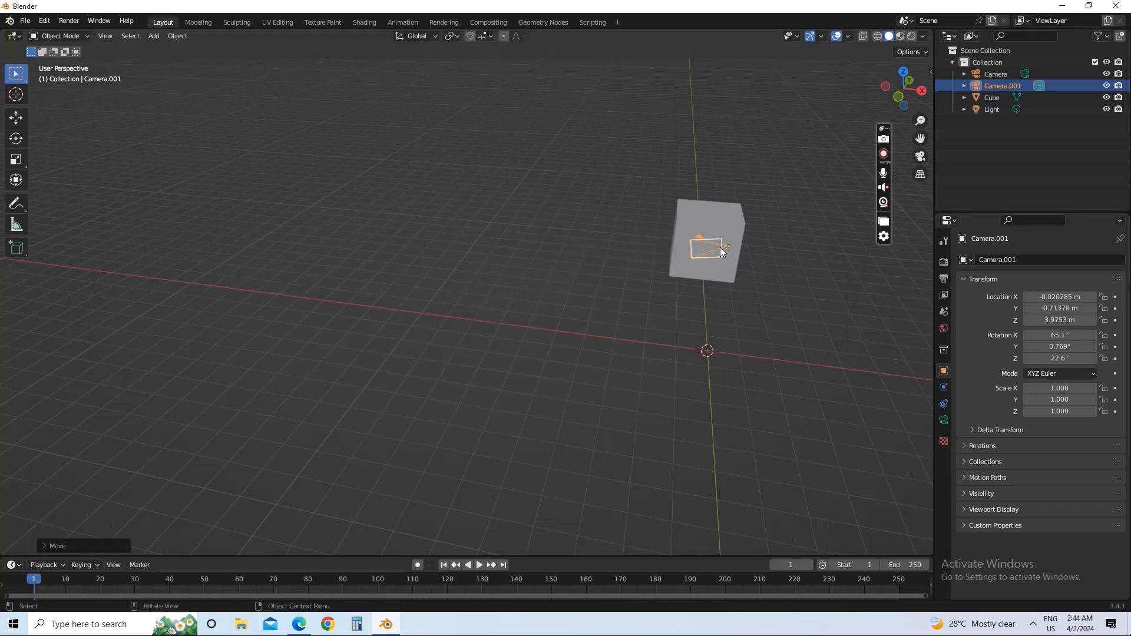
Look through the second camera and examine how its frame covers the cube.
key(ctrl+KP_0)
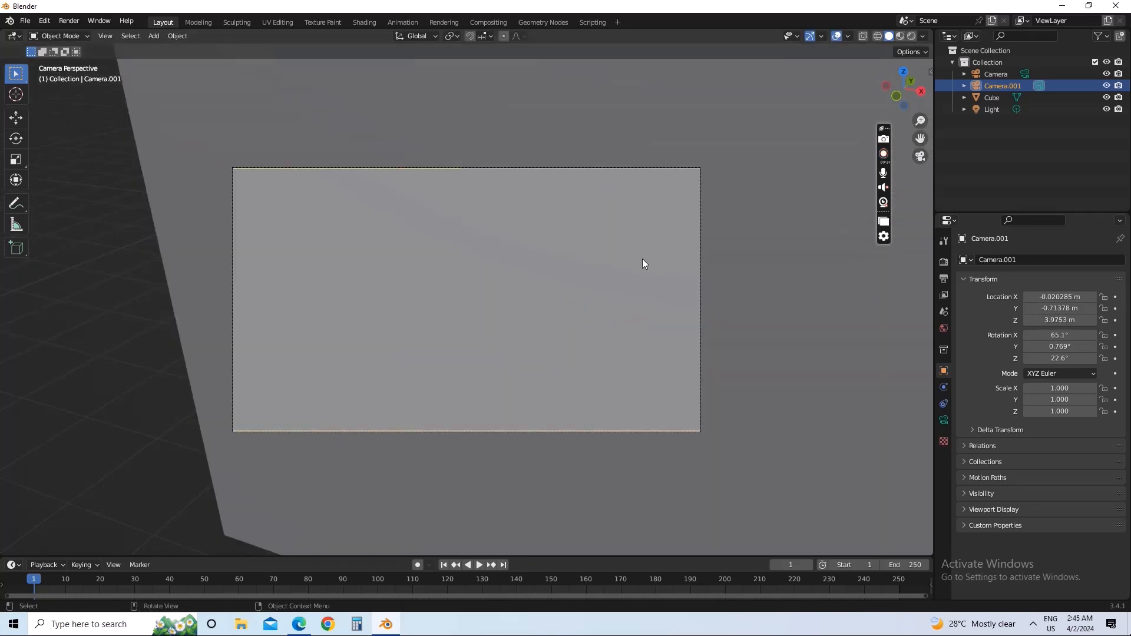
scroll(641, 259, down, 2)
scroll(462, 315, down, 3)
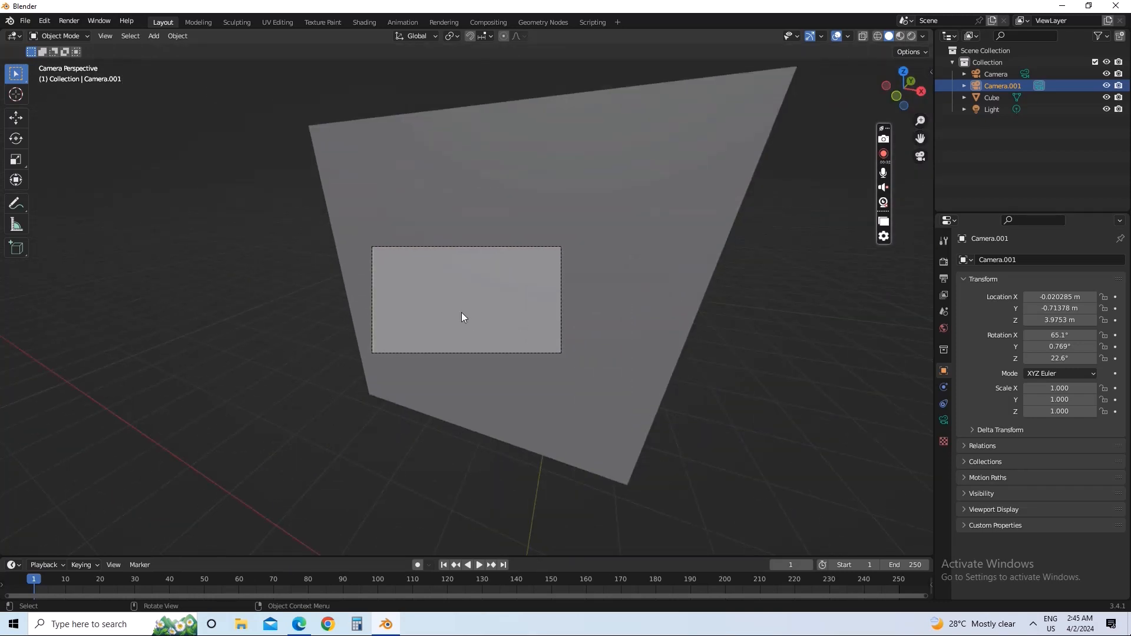
scroll(461, 313, up, 1)
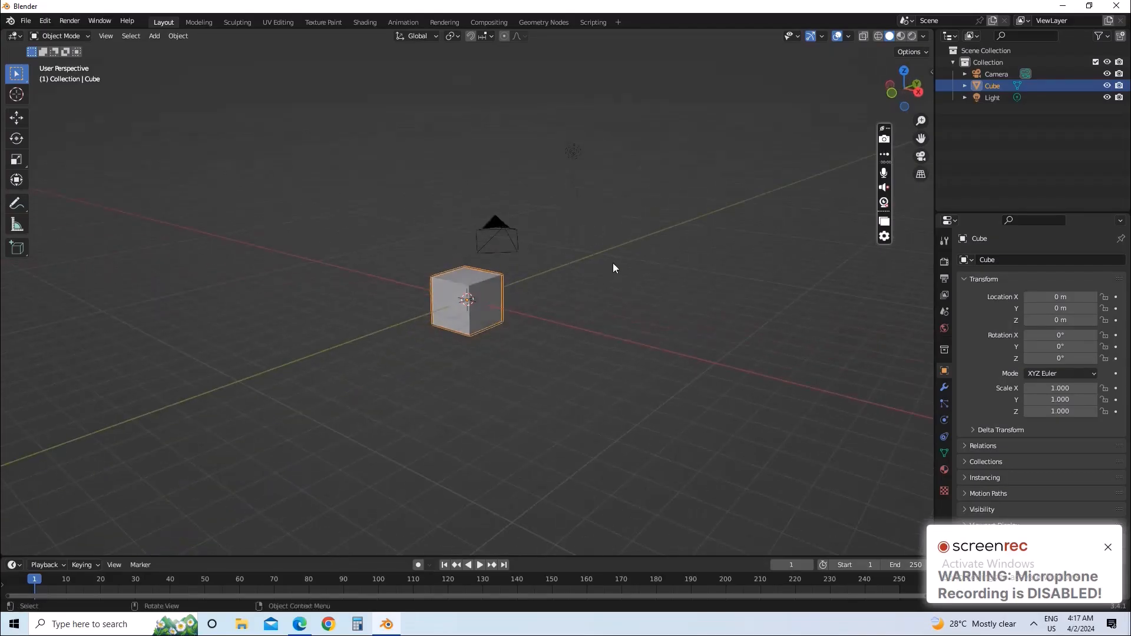
In the fresh default scene, place the 3D cursor beside the cube near the Y axis and add a new object there.
middle_drag(613, 263, 504, 279)
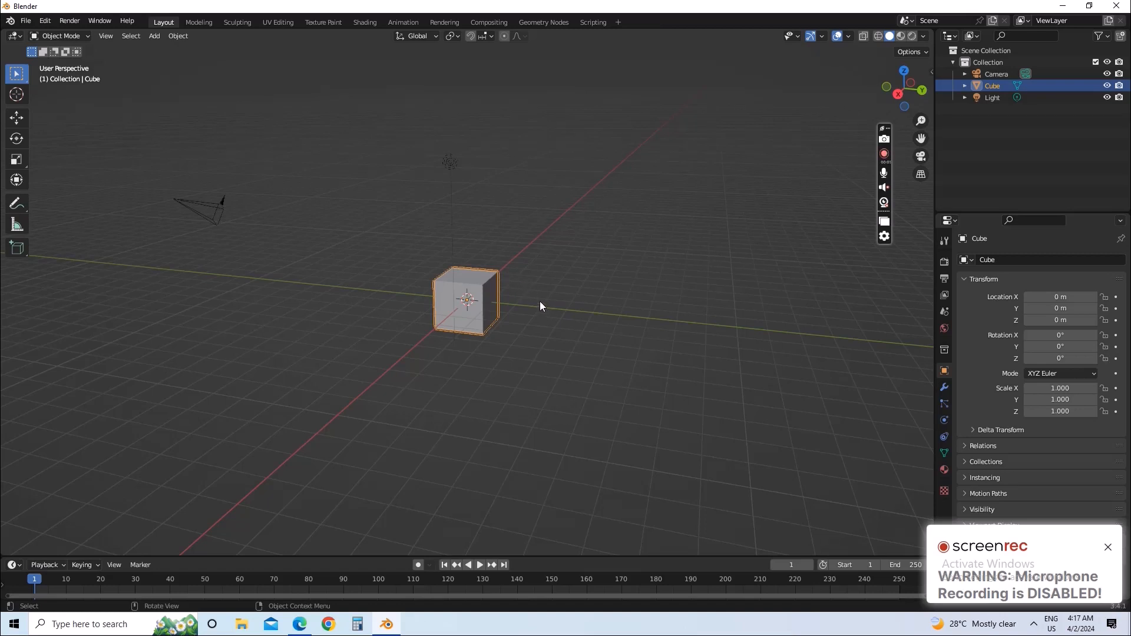
click(24, 98)
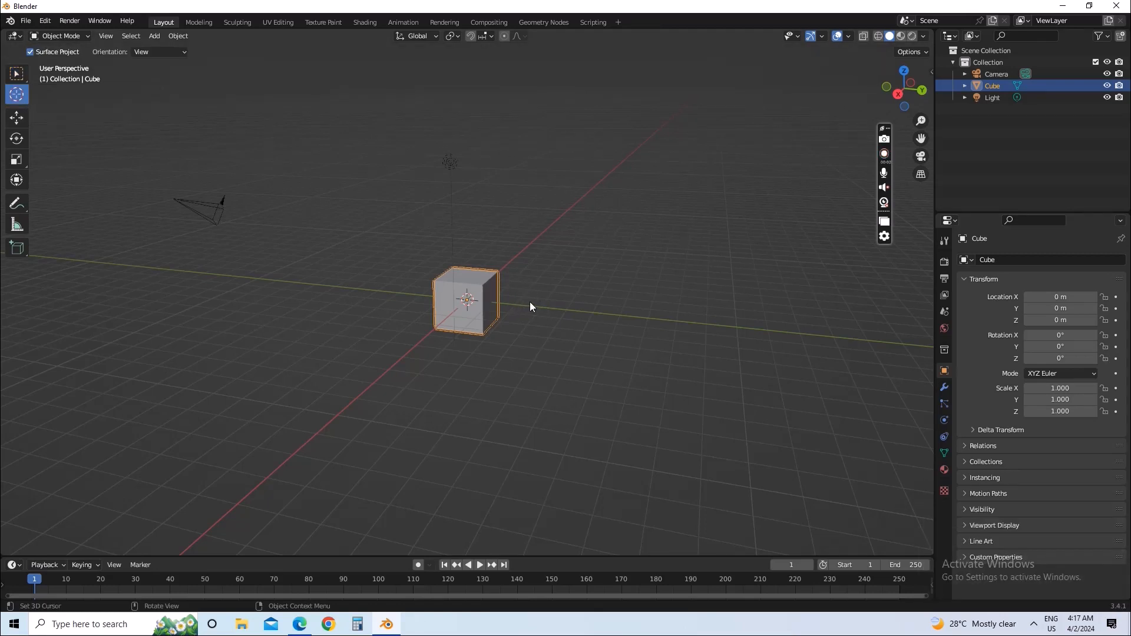
click(529, 301)
key(shift+a)
click(483, 317)
middle_drag(576, 280, 442, 295)
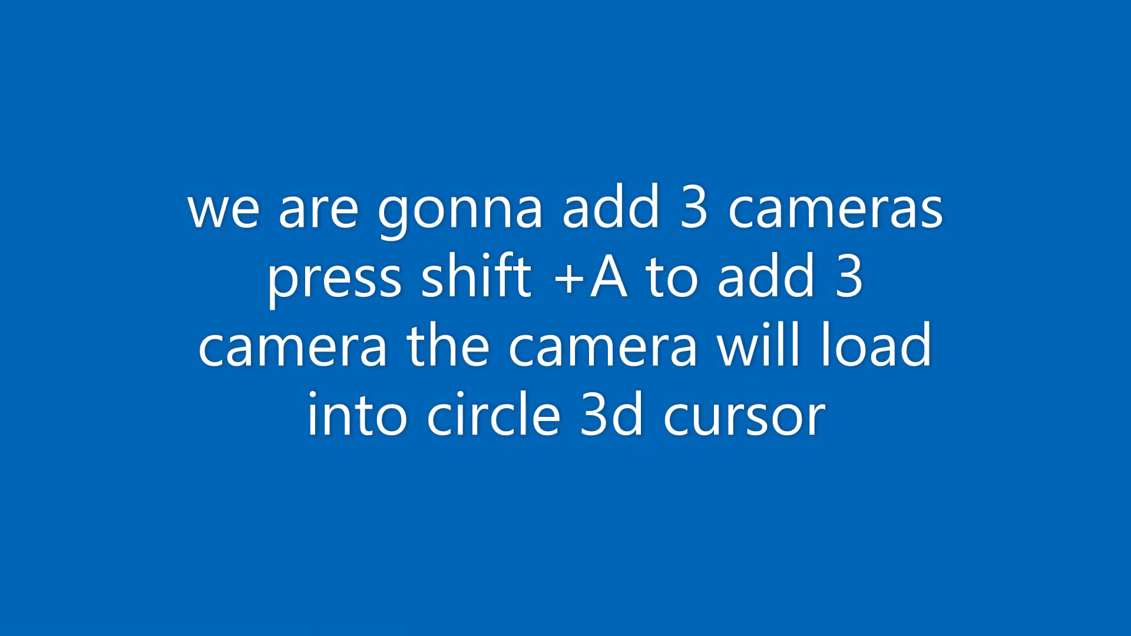
Turn the new camera to about 90.7°, -0.28°, 121° and move it to about X 3.06 m, Y 3.52 m, Z 0.55 m.
key(r)
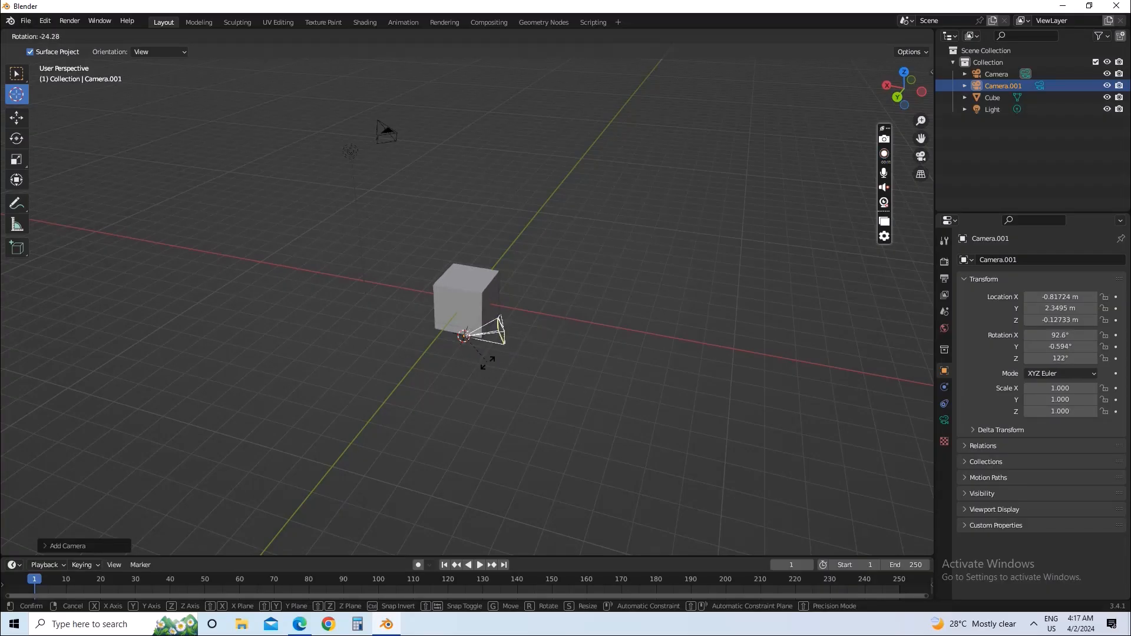
click(486, 364)
key(r)
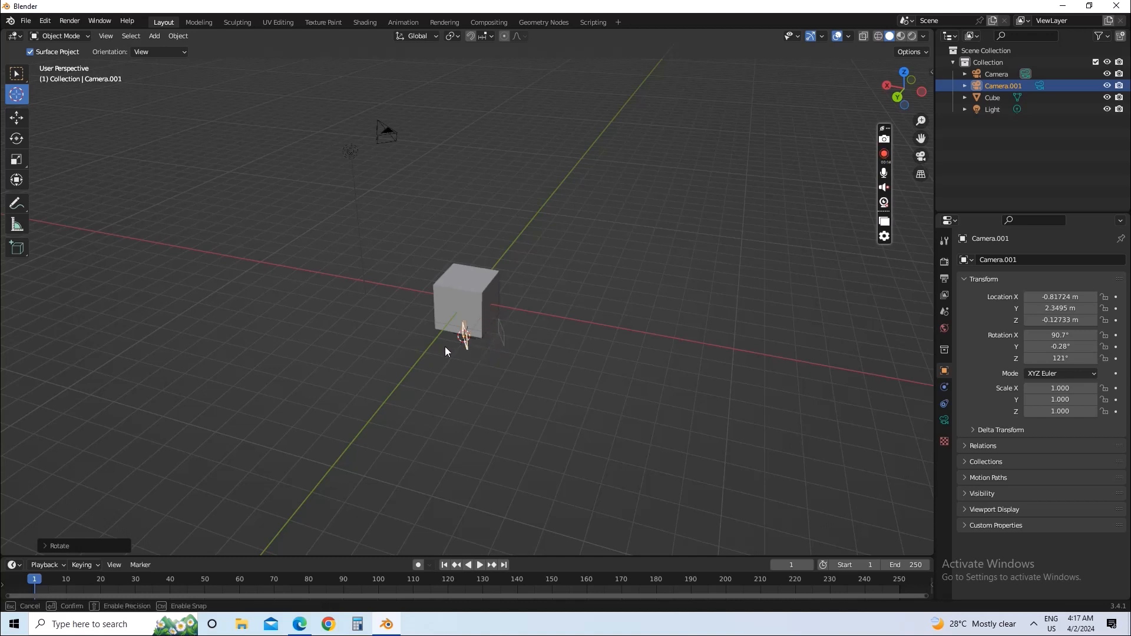
mouse_move(483, 338)
mouse_down()
mouse_move(495, 338)
mouse_move(442, 341)
mouse_move(496, 330)
mouse_up()
key(g)
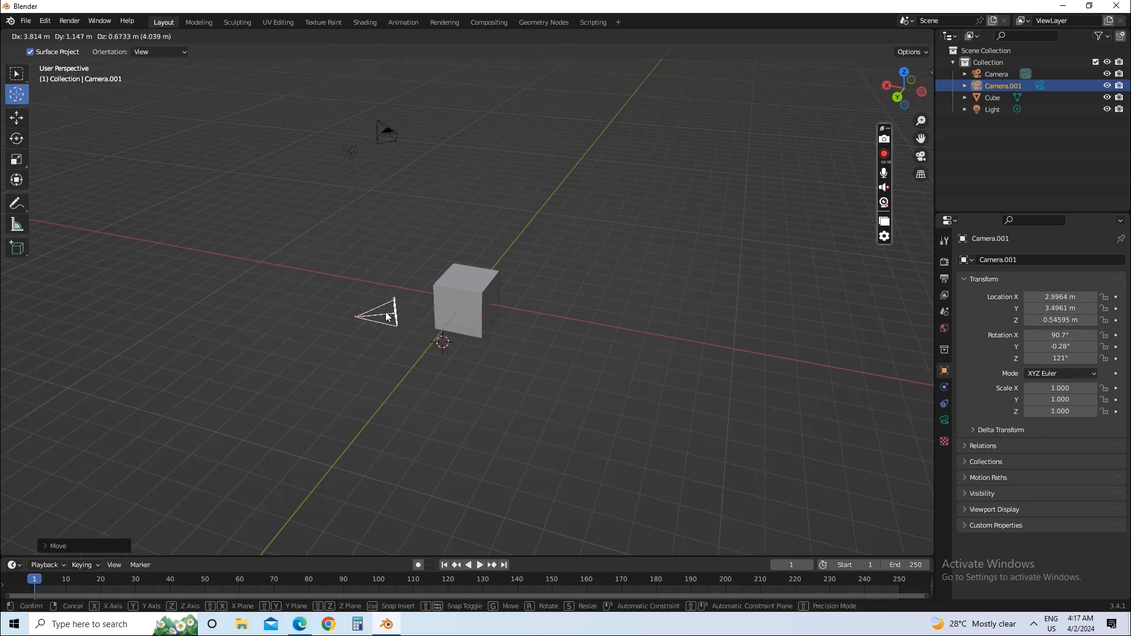
click(385, 312)
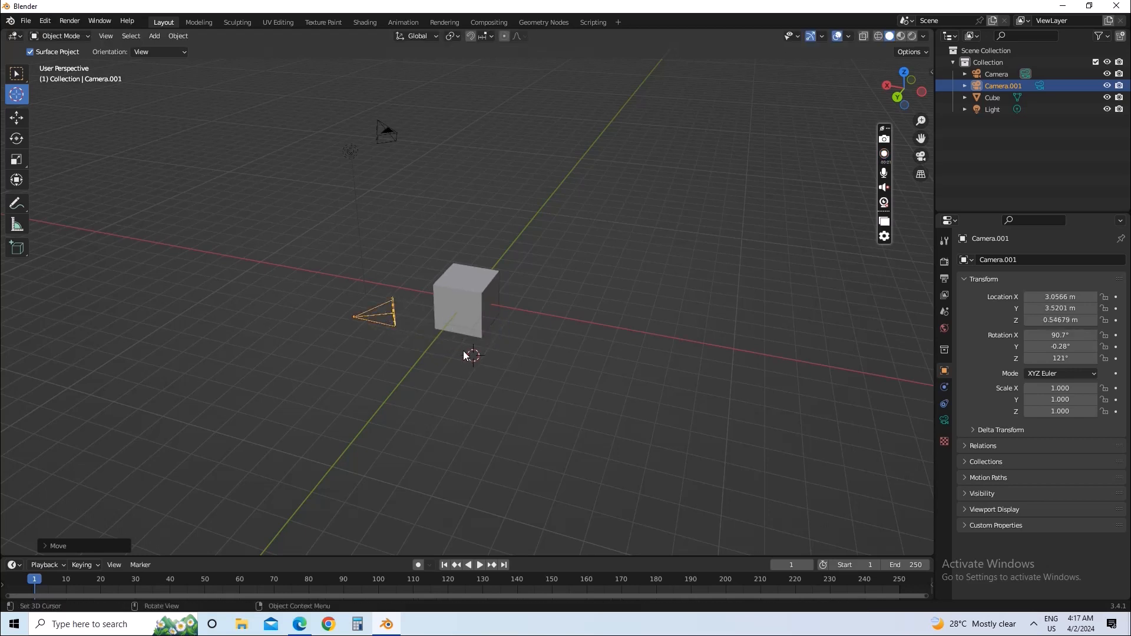
Place the 3D cursor on the other side of the cube and add a third camera there.
click(519, 320)
click(17, 73)
key(shift+a)
mouse_move(602, 295)
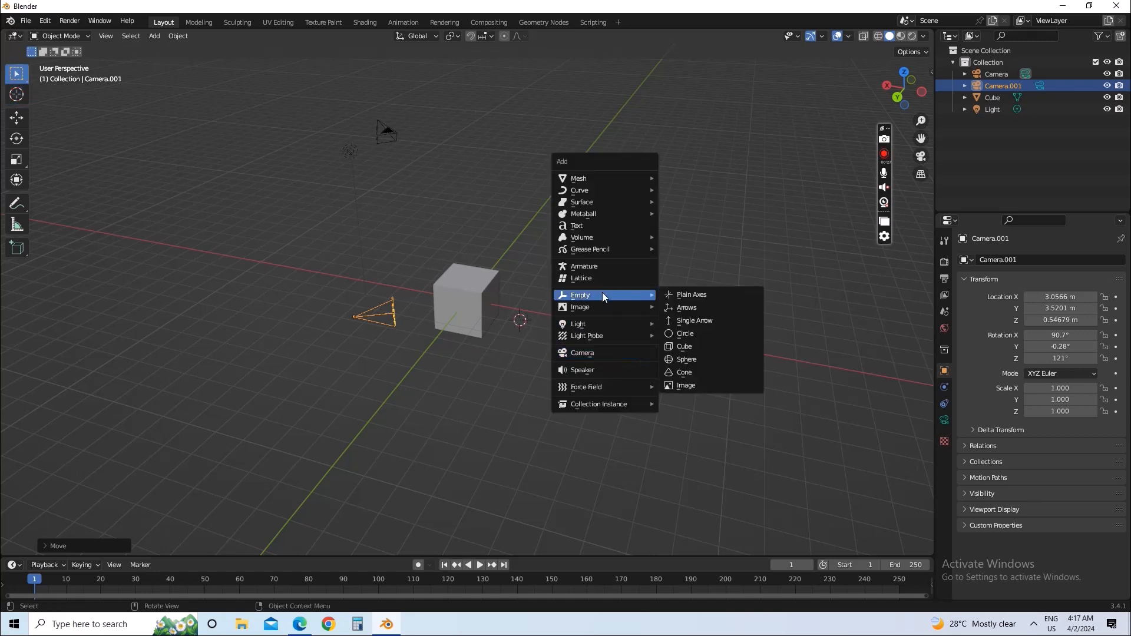
click(588, 352)
Move the third camera to about X -3.35 m, Y 2.12 m, Z 0.02 m and rotate it to about 96.1°, 2.2°, -138°.
middle_drag(673, 279, 493, 306)
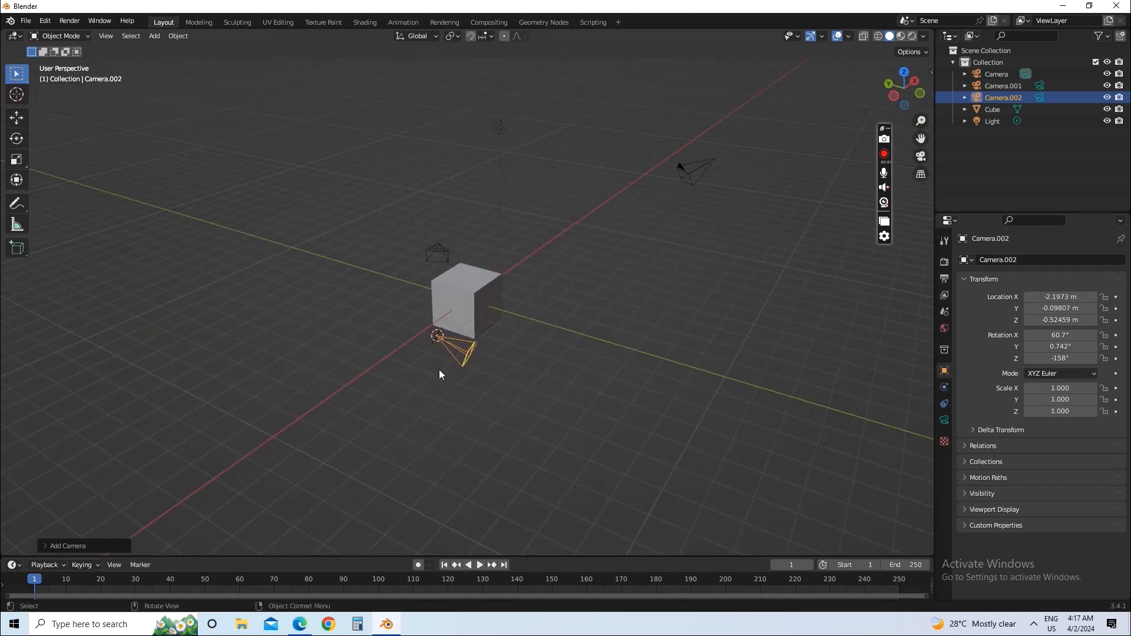
key(g)
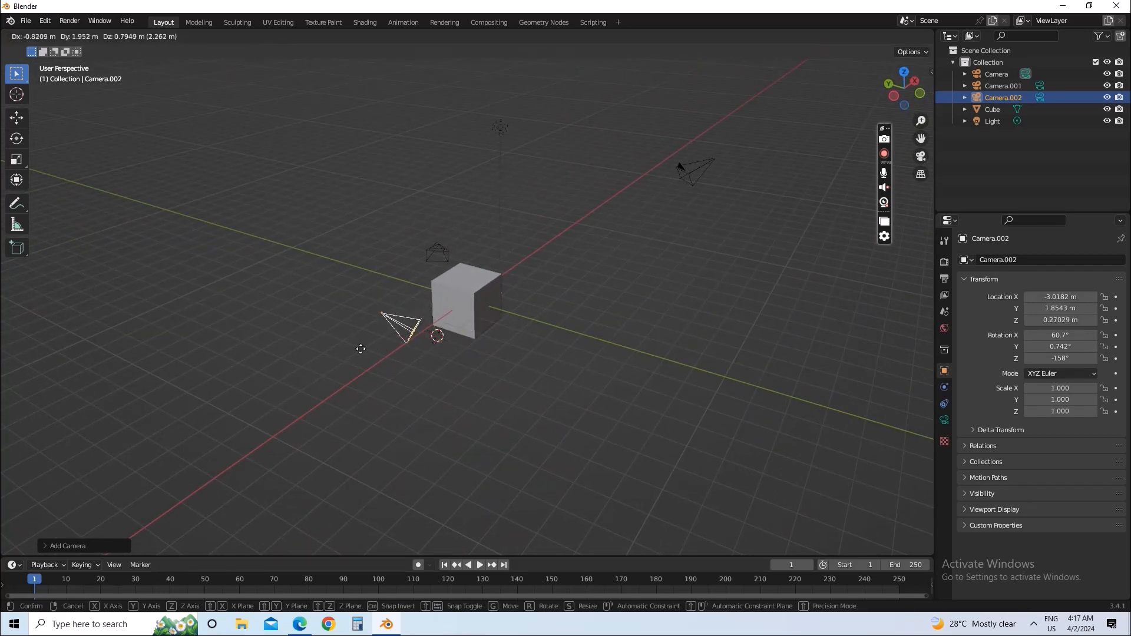
click(370, 359)
key(r)
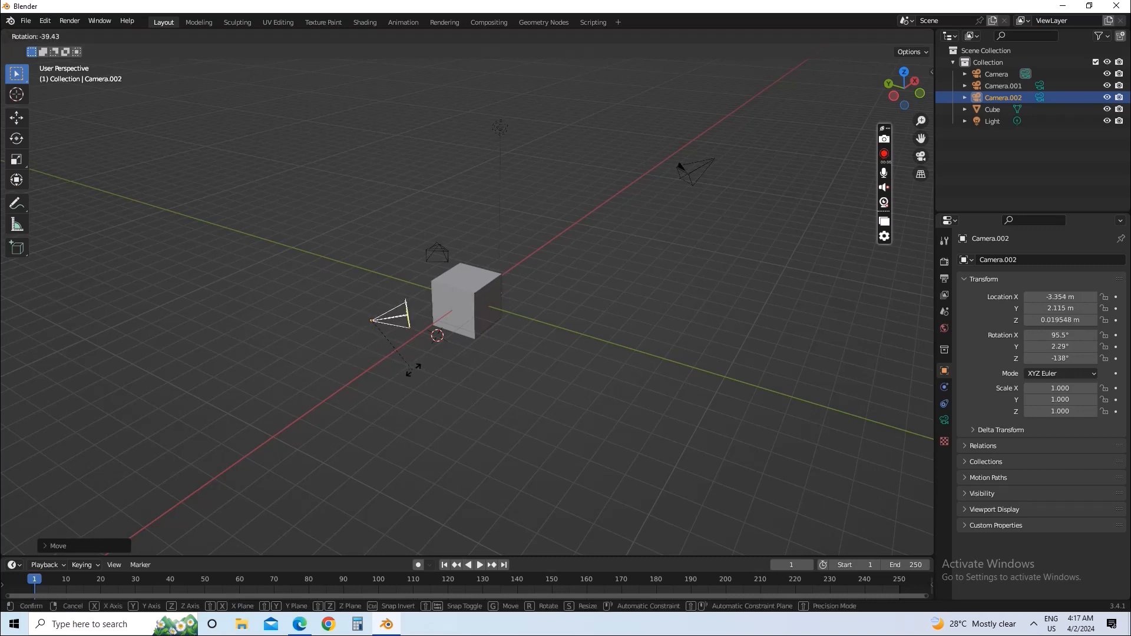
click(381, 362)
Select the original camera above the cube and enlarge the timeline area.
middle_drag(380, 363, 330, 293)
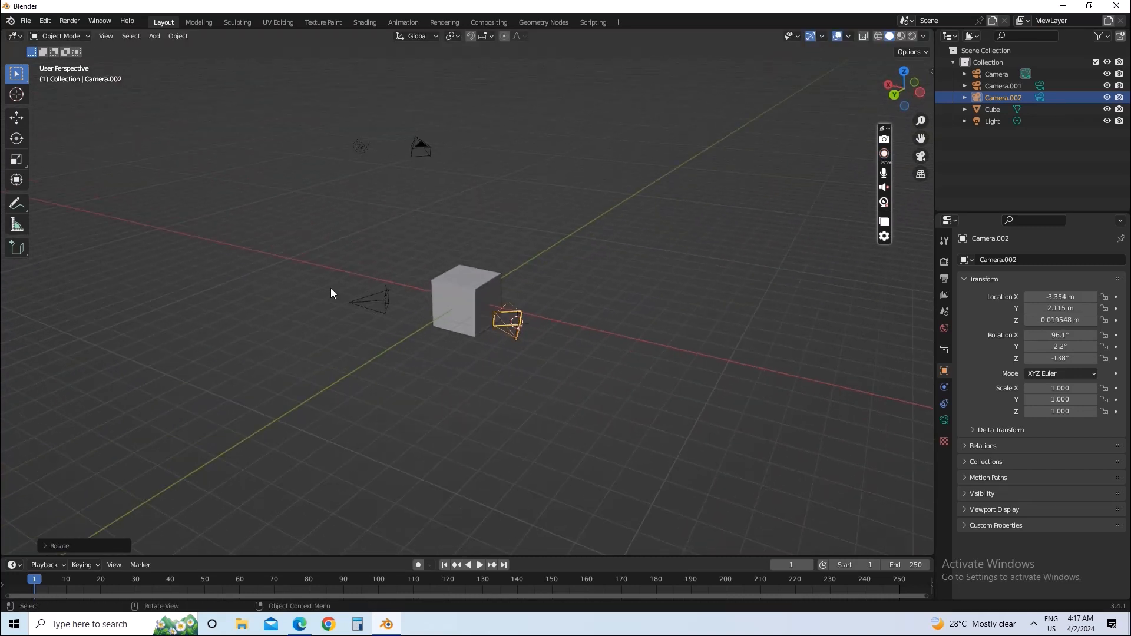
click(420, 145)
middle_drag(426, 187, 458, 192)
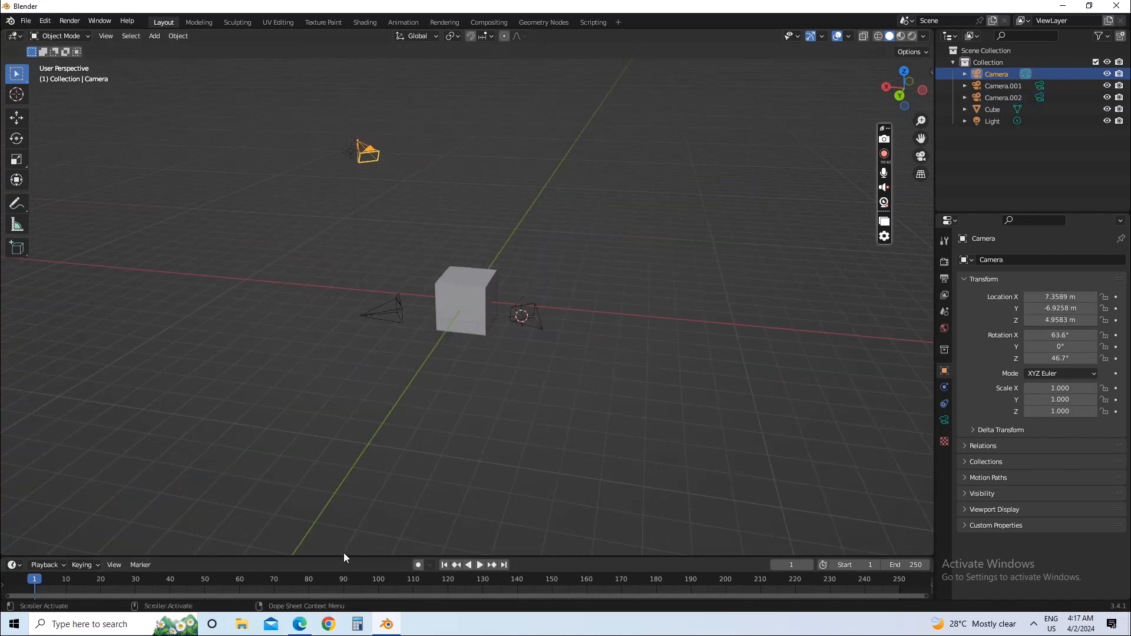
middle_drag(345, 550, 354, 487)
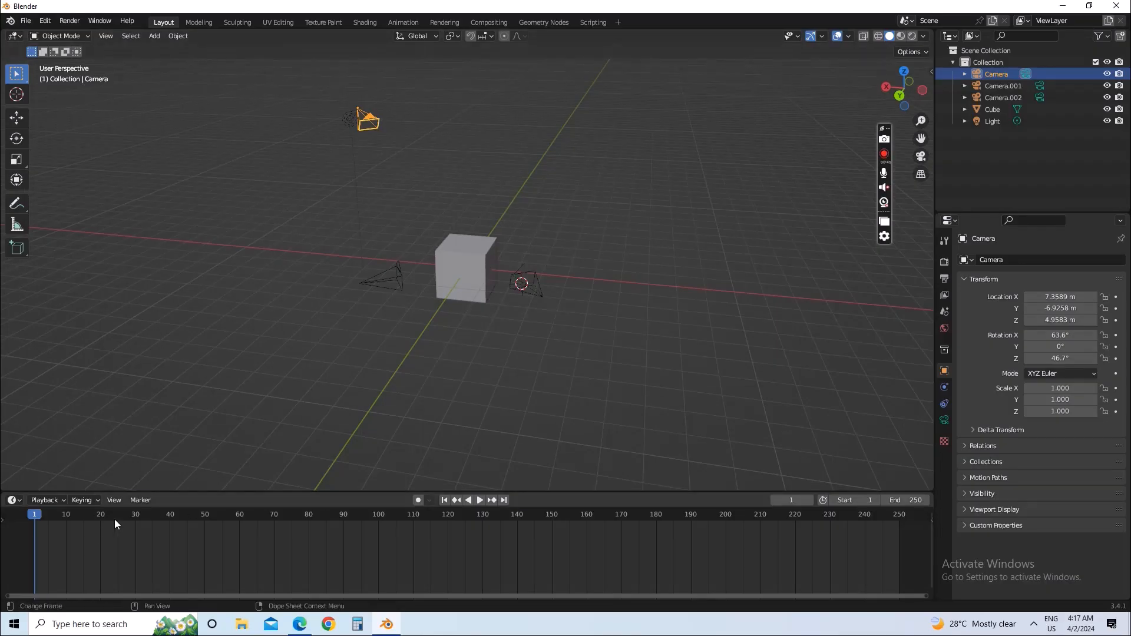
Add a timeline marker at frame 1 and bind the original camera to it.
click(134, 502)
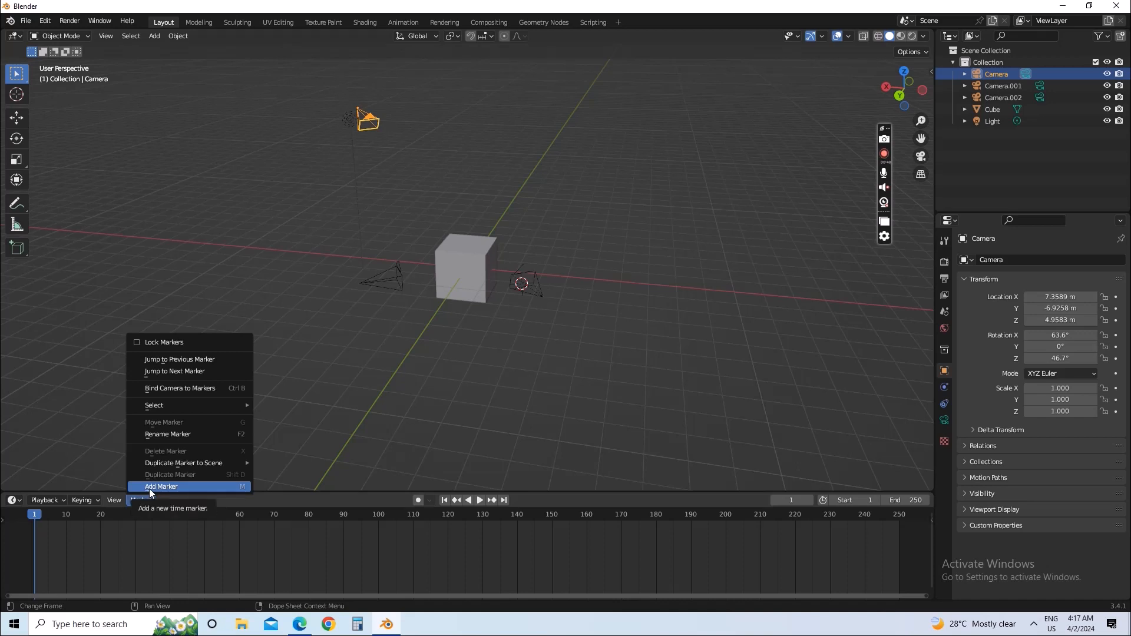
click(147, 488)
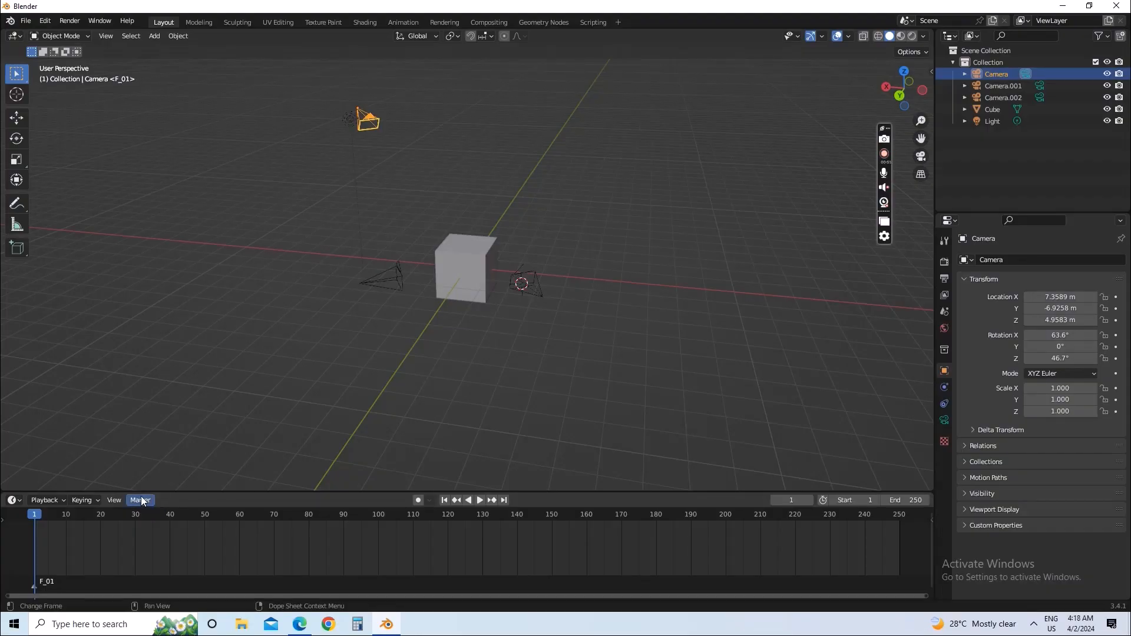
click(141, 501)
click(142, 501)
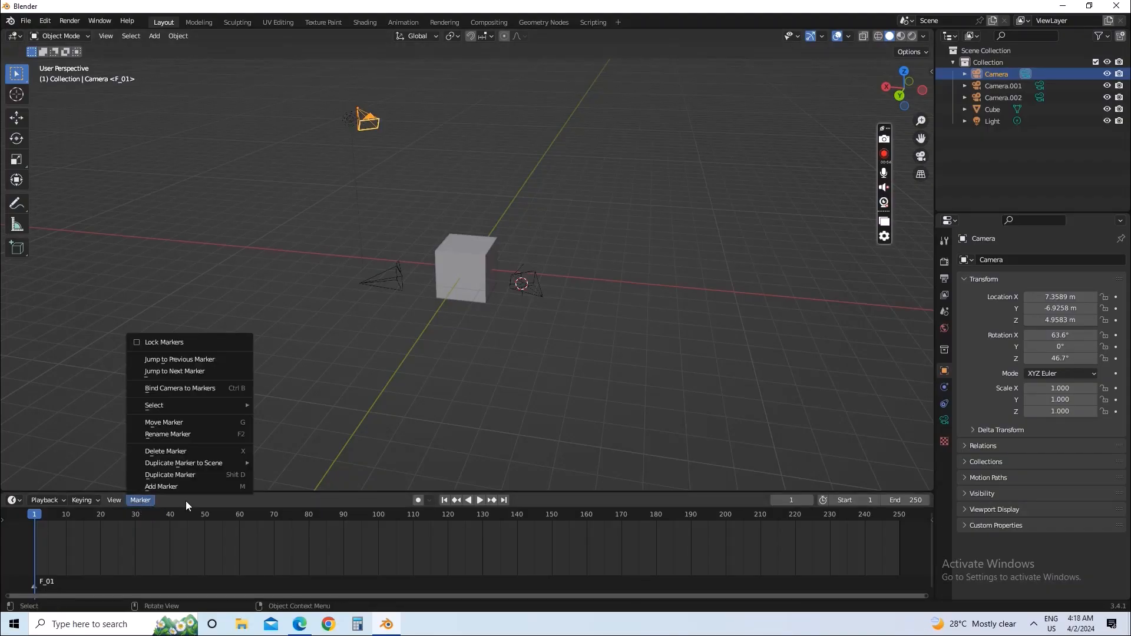
click(187, 389)
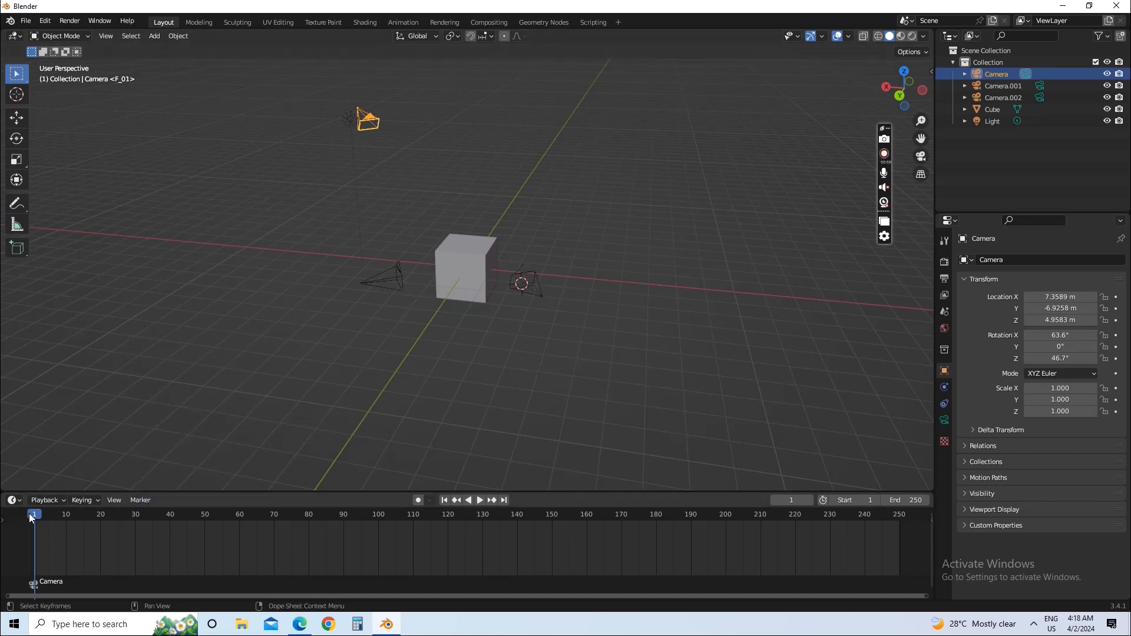
Add a timeline marker at frame 18 and bind Camera.001 to it.
drag(29, 514, 94, 517)
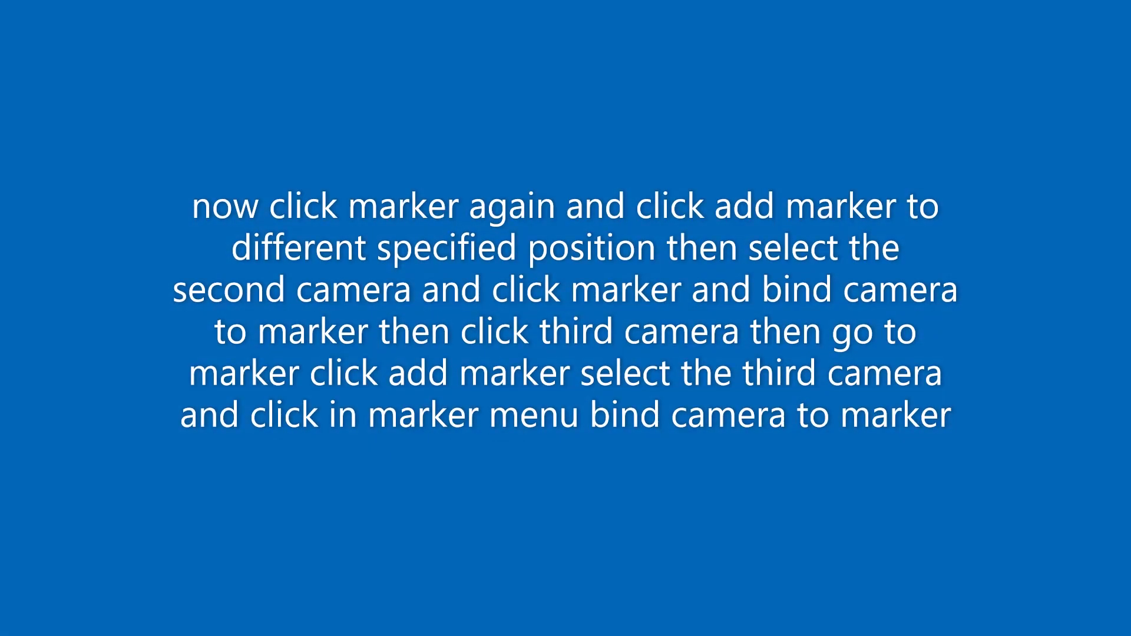
click(142, 499)
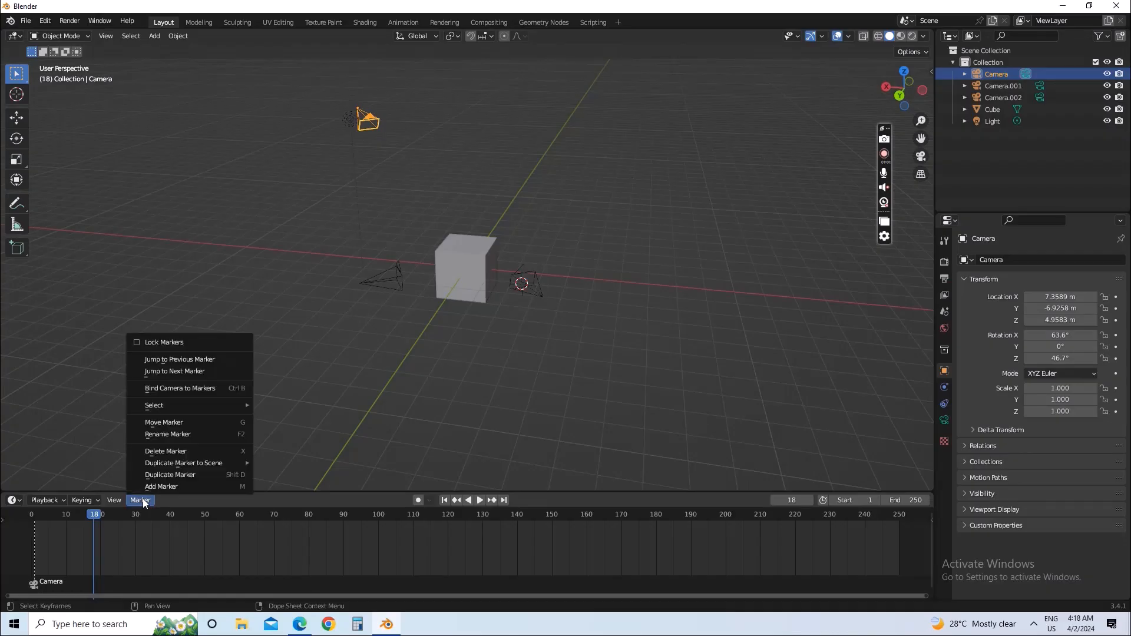
click(151, 487)
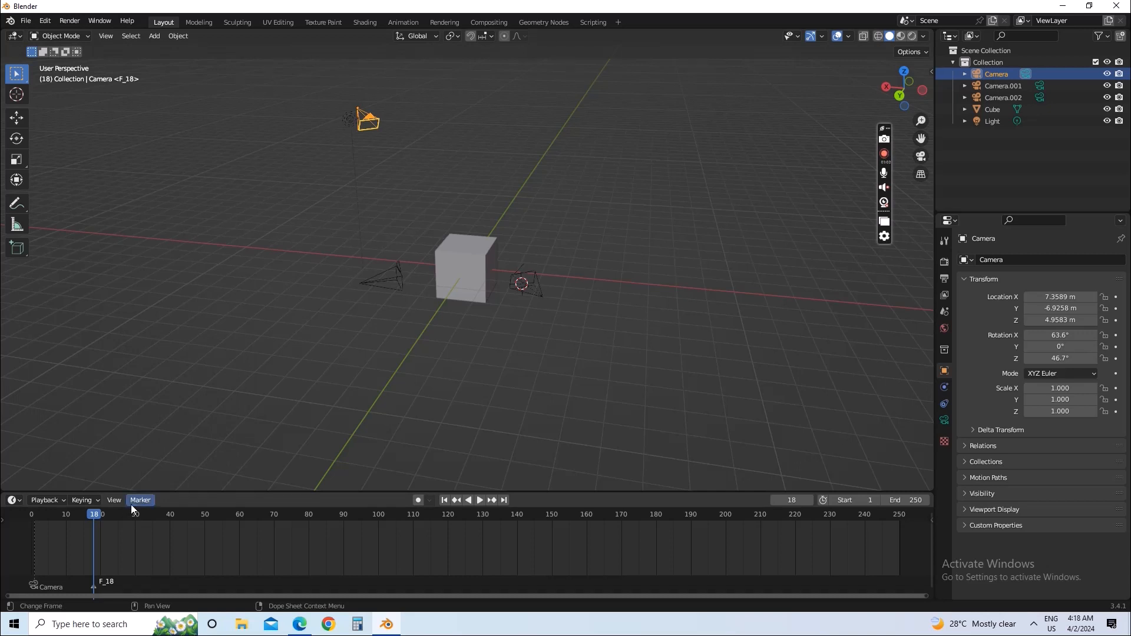
click(133, 501)
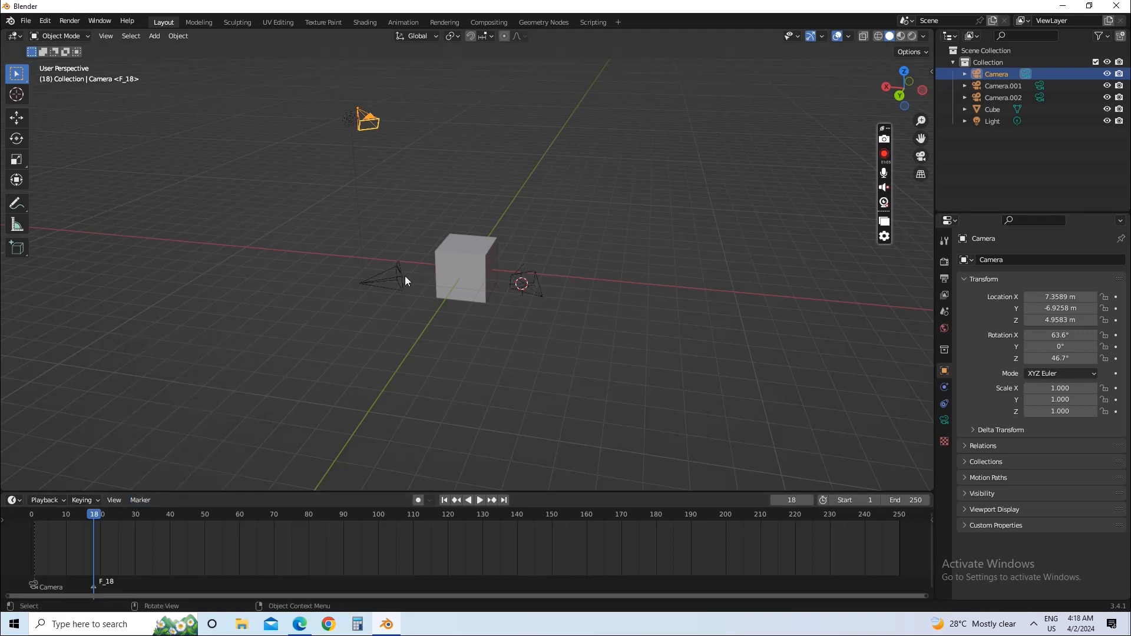
click(397, 271)
click(147, 499)
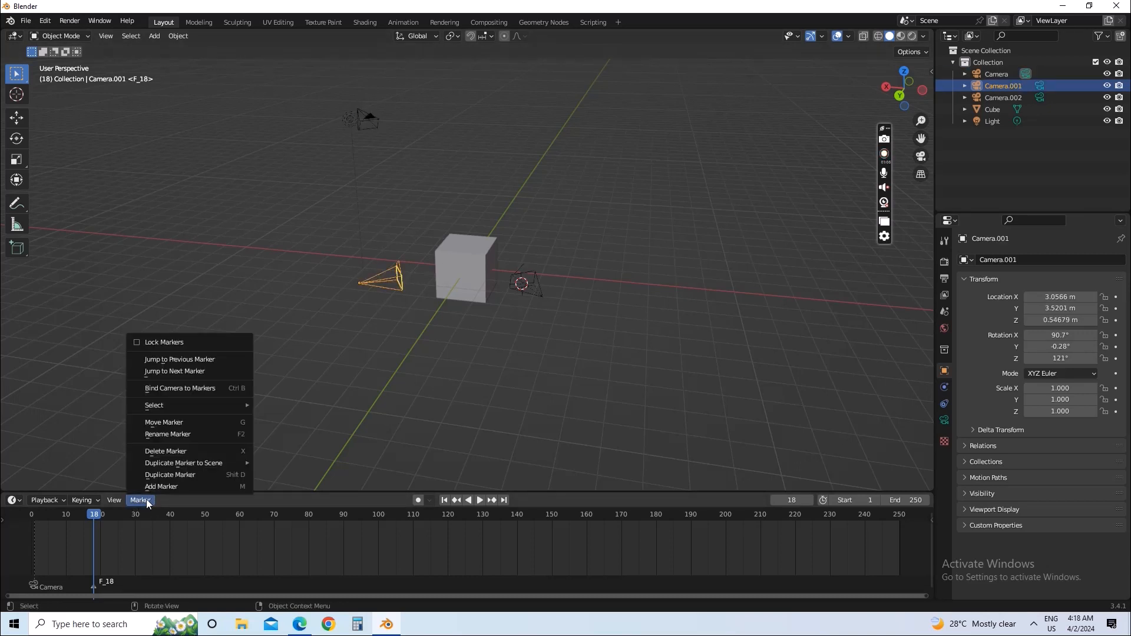
click(196, 390)
Add a timeline marker at frame 32 and bind Camera.002 to it.
key(space)
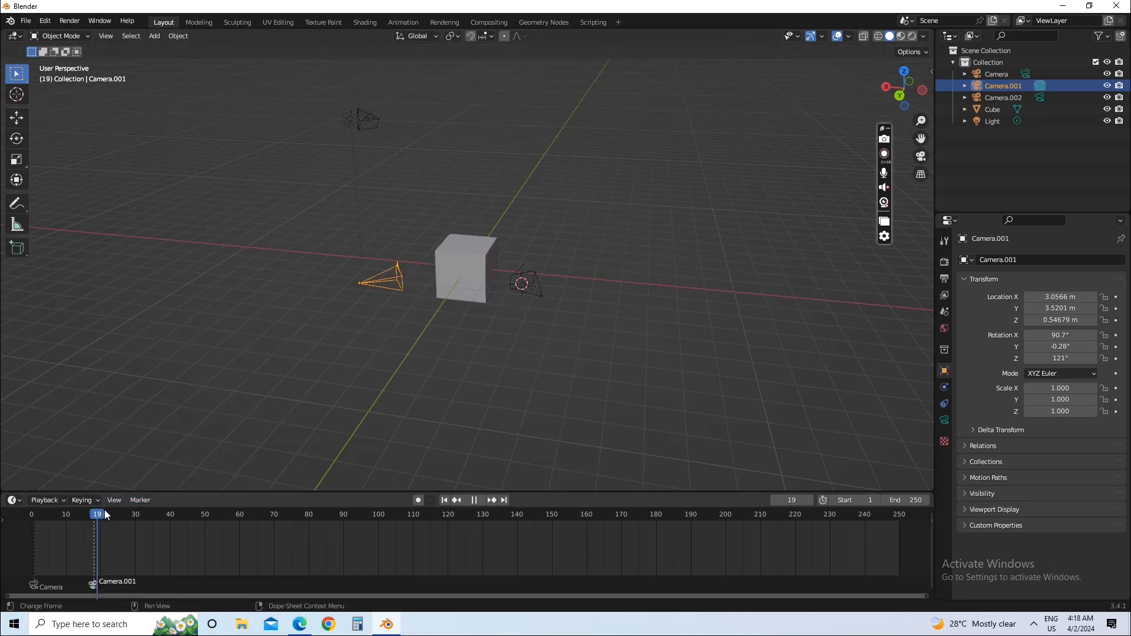
click(141, 501)
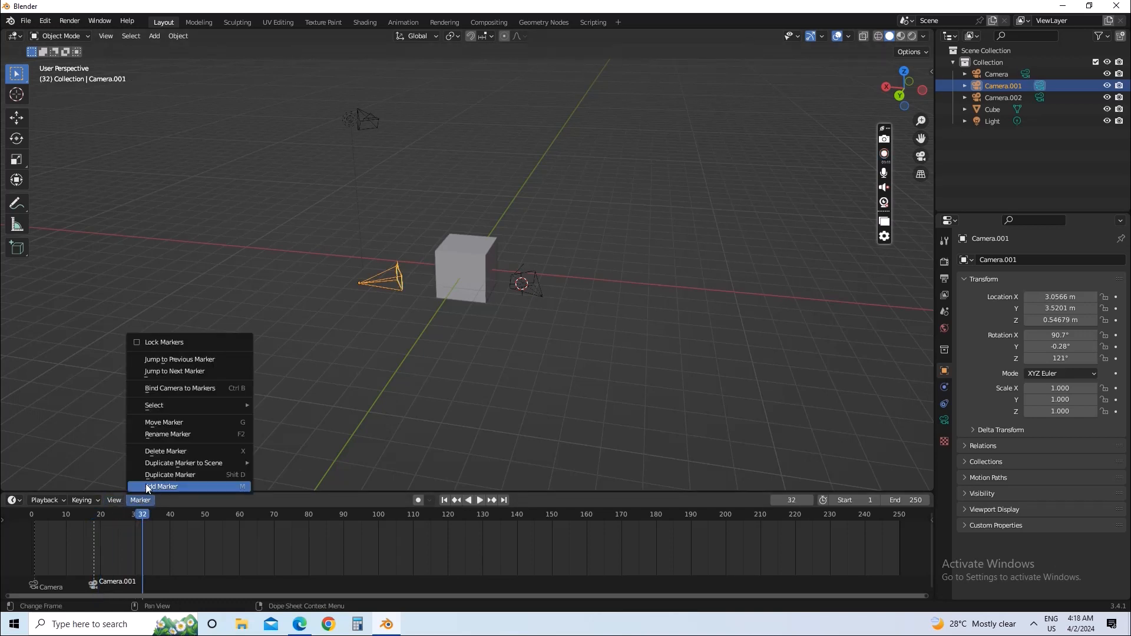
click(152, 479)
click(511, 288)
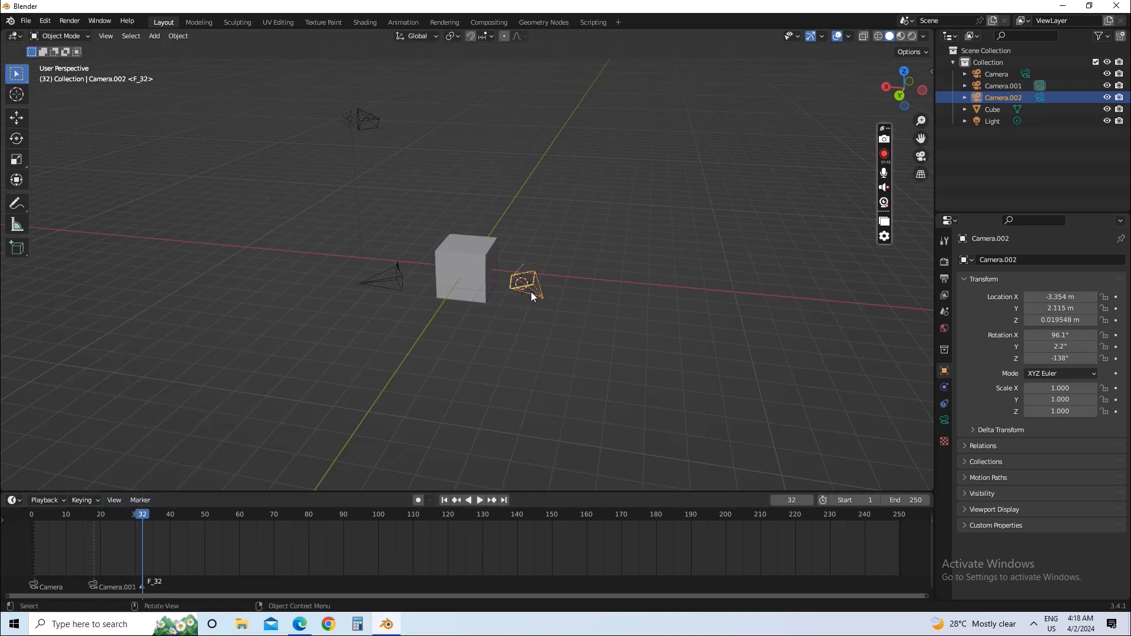
click(139, 502)
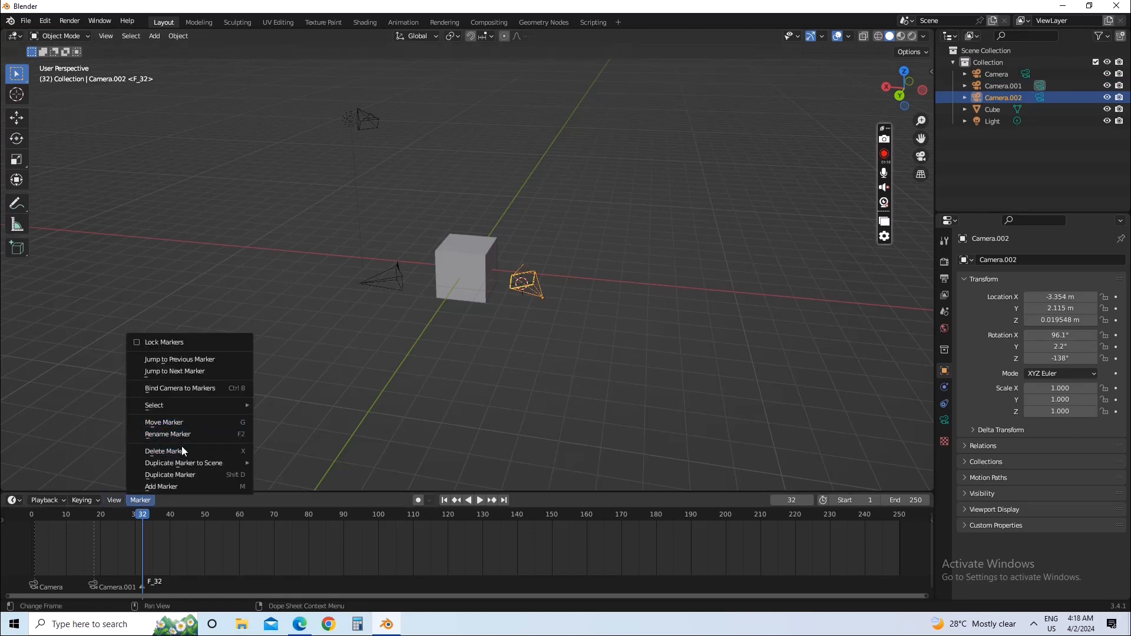
click(188, 388)
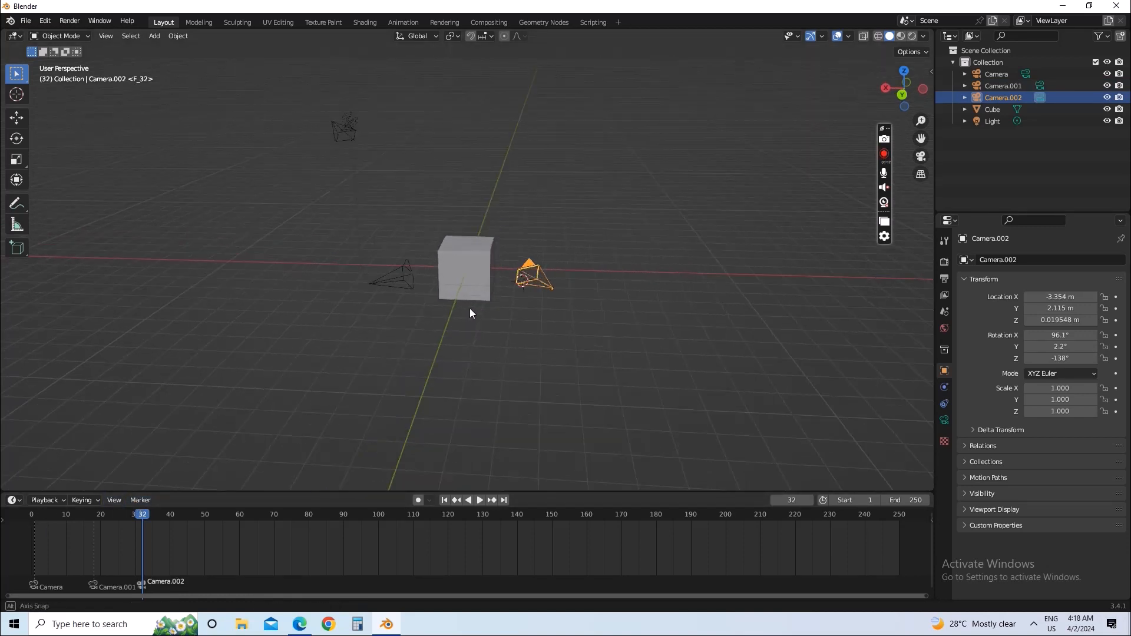
Look through the active camera at frame 32, and check the view again with the original camera selected.
click(410, 327)
middle_drag(410, 327, 441, 338)
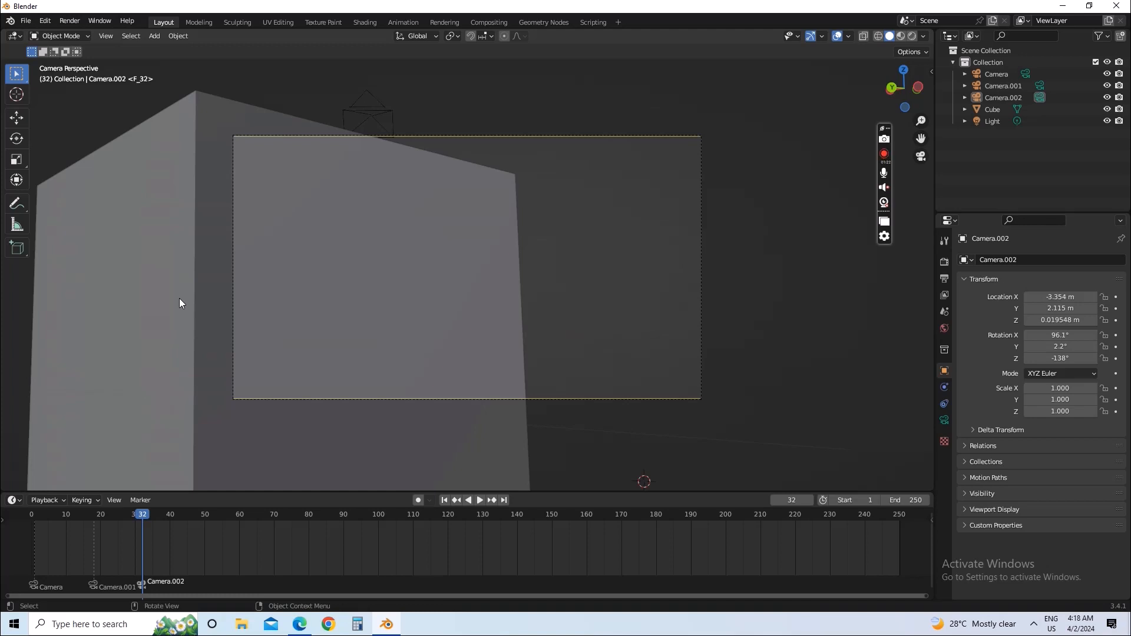
key(KP_0)
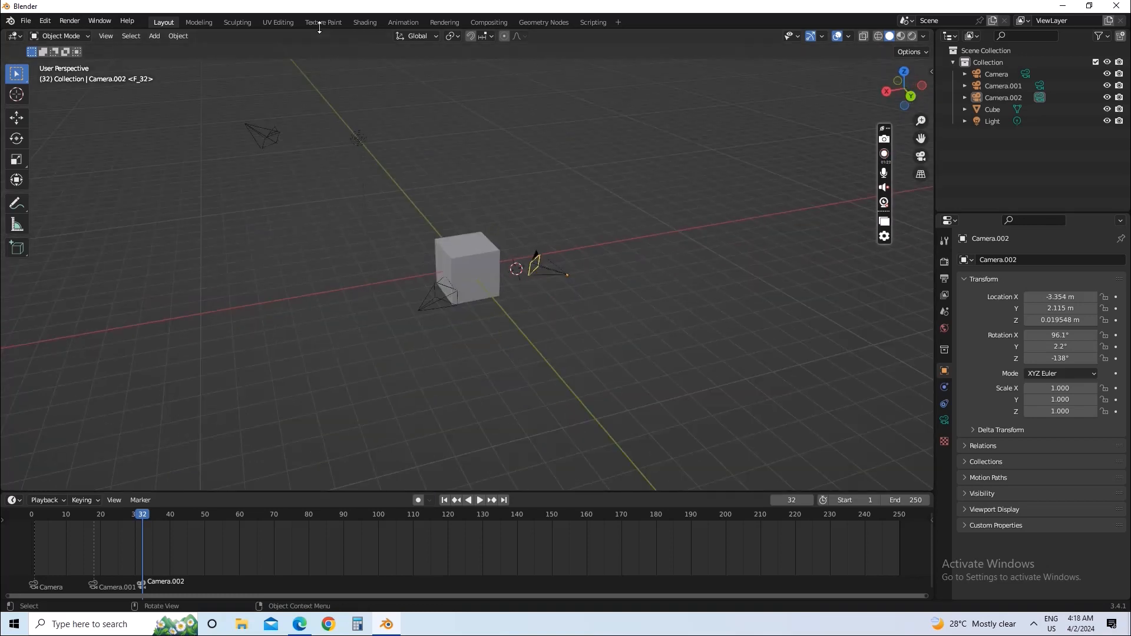
click(280, 134)
key(KP_0)
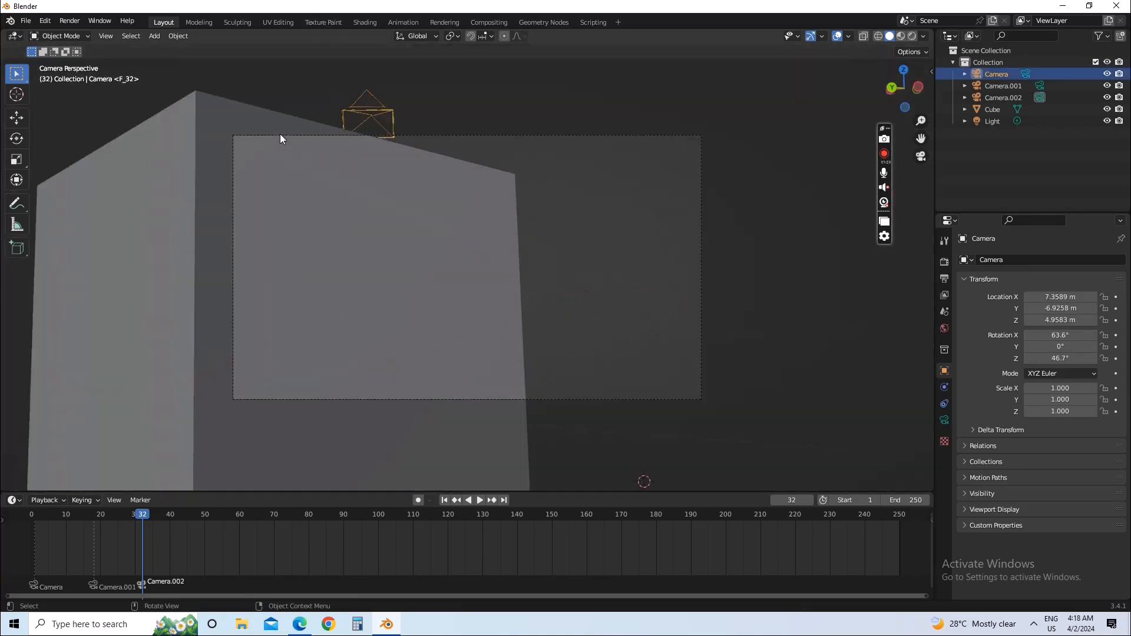
key(KP_0)
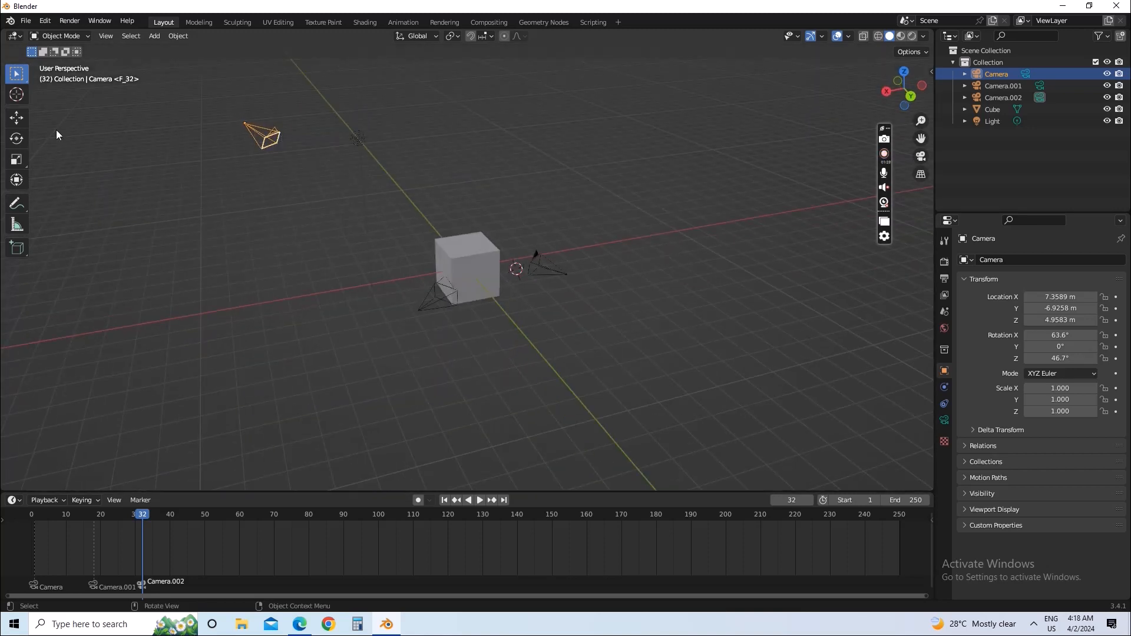
Play the timeline in reverse from frame 0 while looking through the scene camera, and return to frame 1.
drag(138, 519, 30, 531)
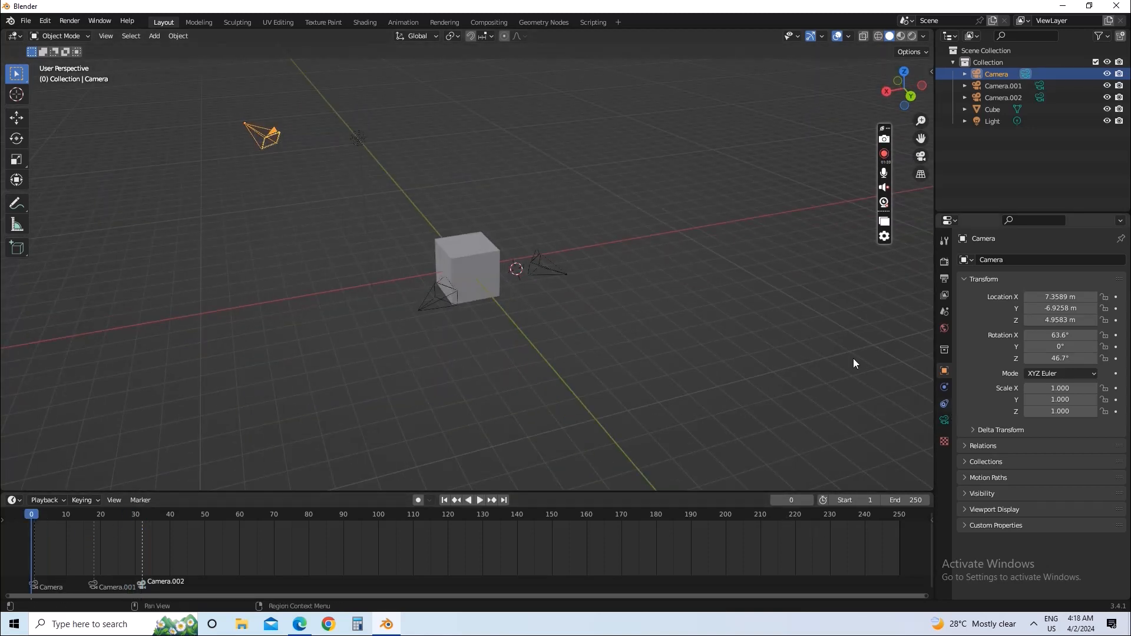
middle_drag(631, 202, 655, 202)
key(KP_0)
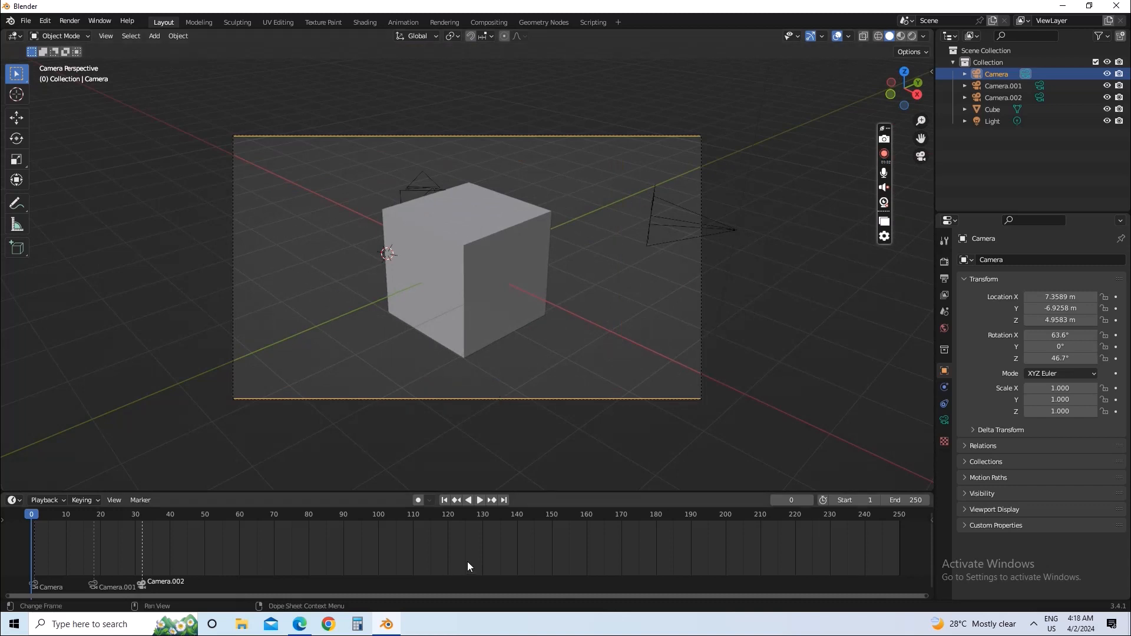
click(469, 500)
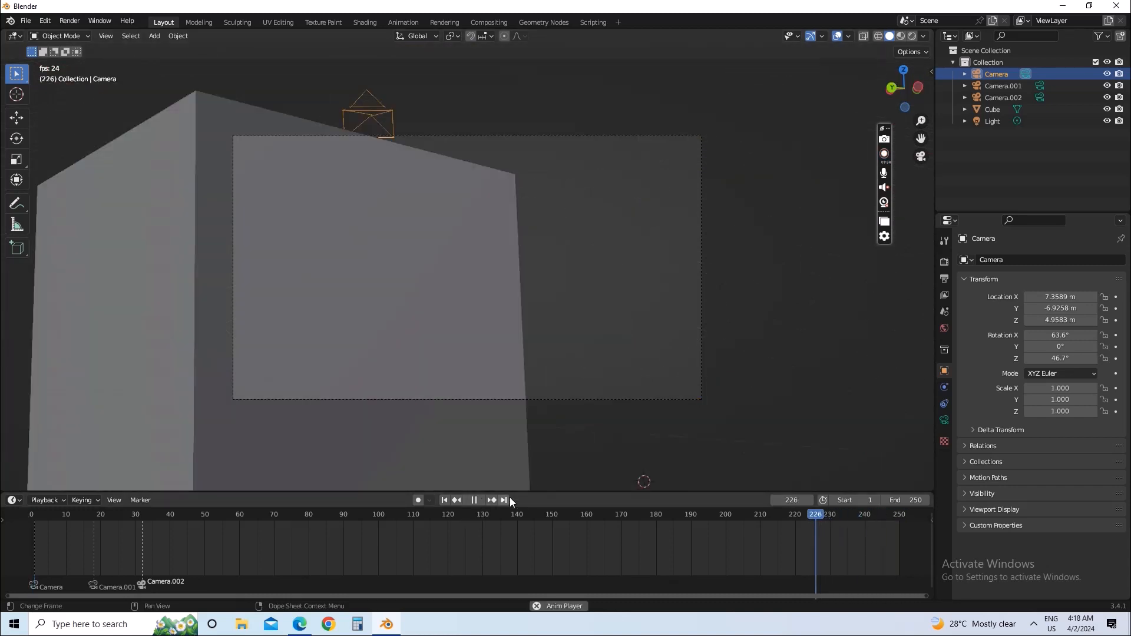
click(444, 500)
click(445, 501)
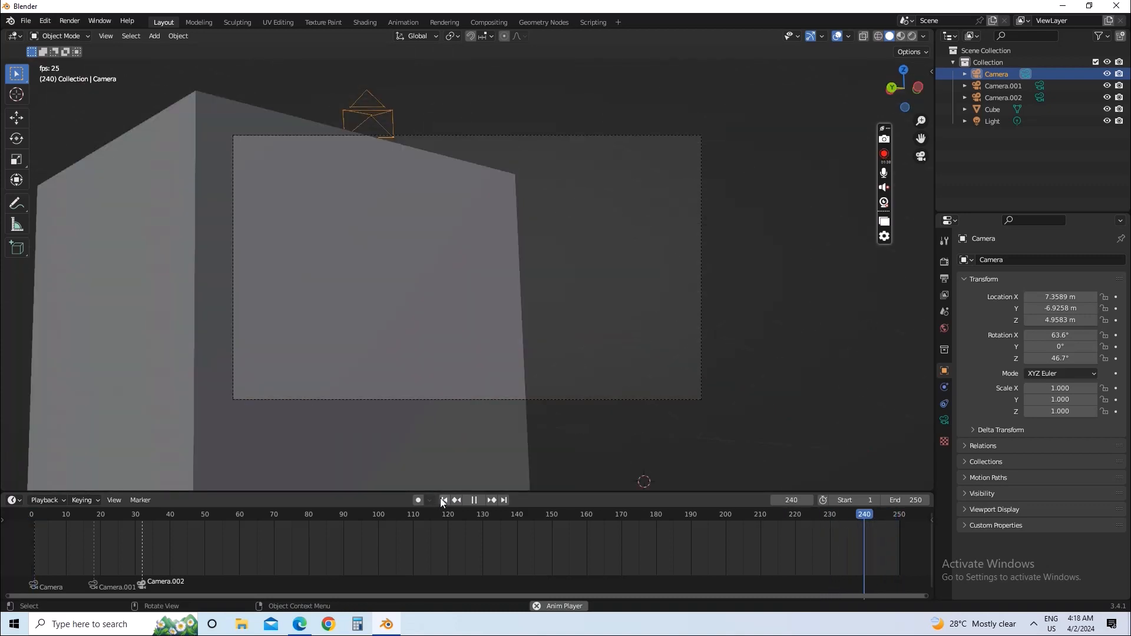
click(471, 500)
click(444, 500)
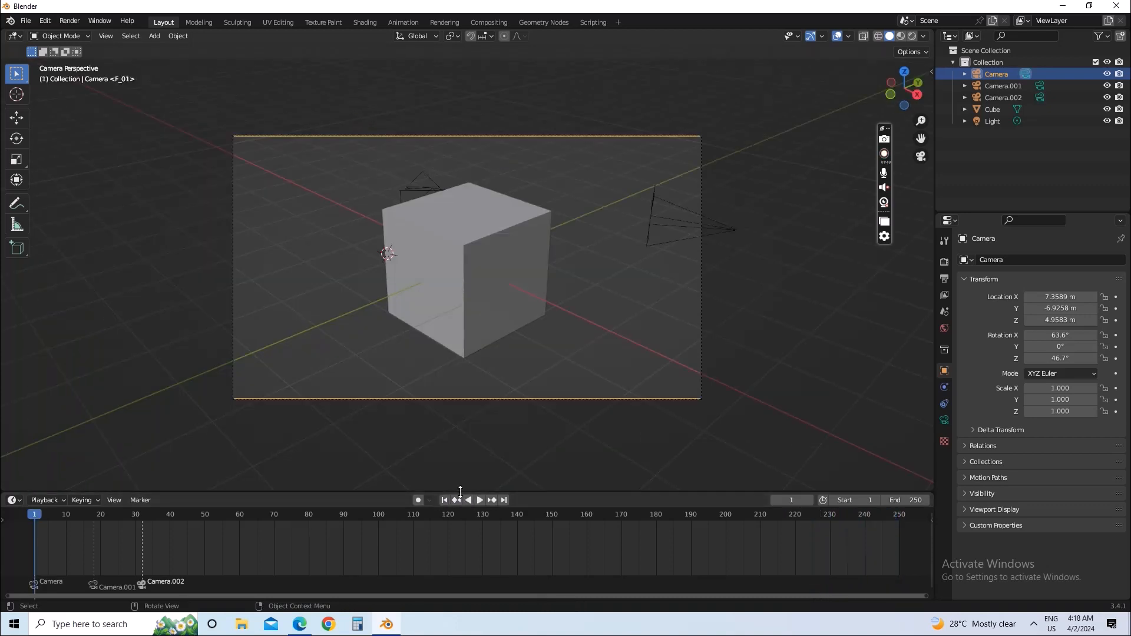
Play the timeline forward from frame 1 to examine the camera switches at the markers, and leave the camera view.
click(481, 500)
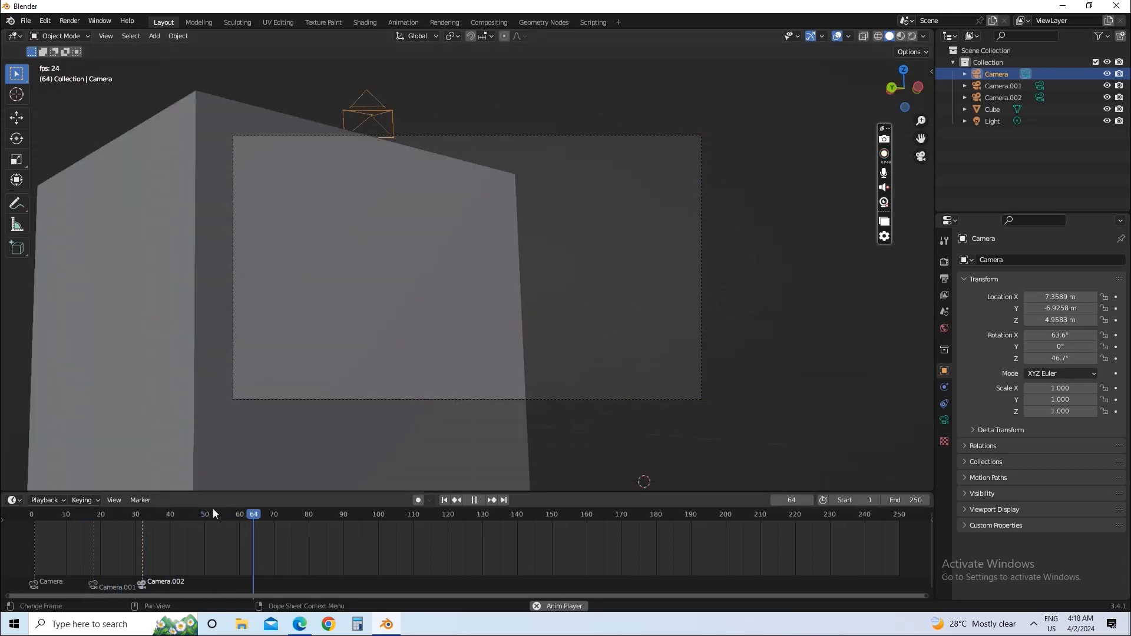
key(shift+Left)
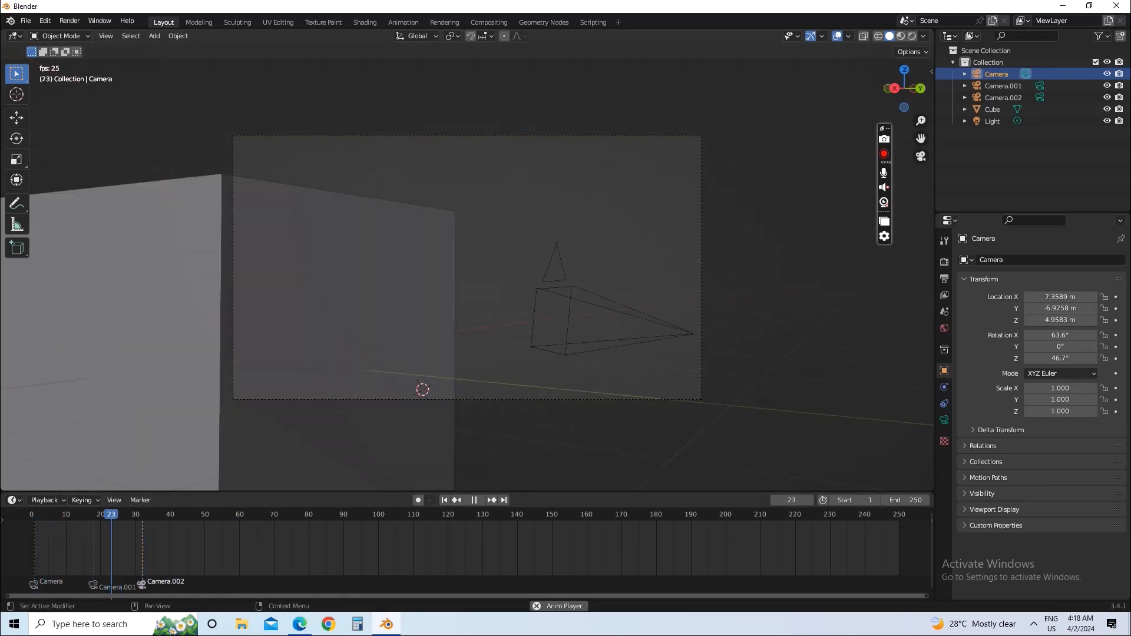
click(474, 500)
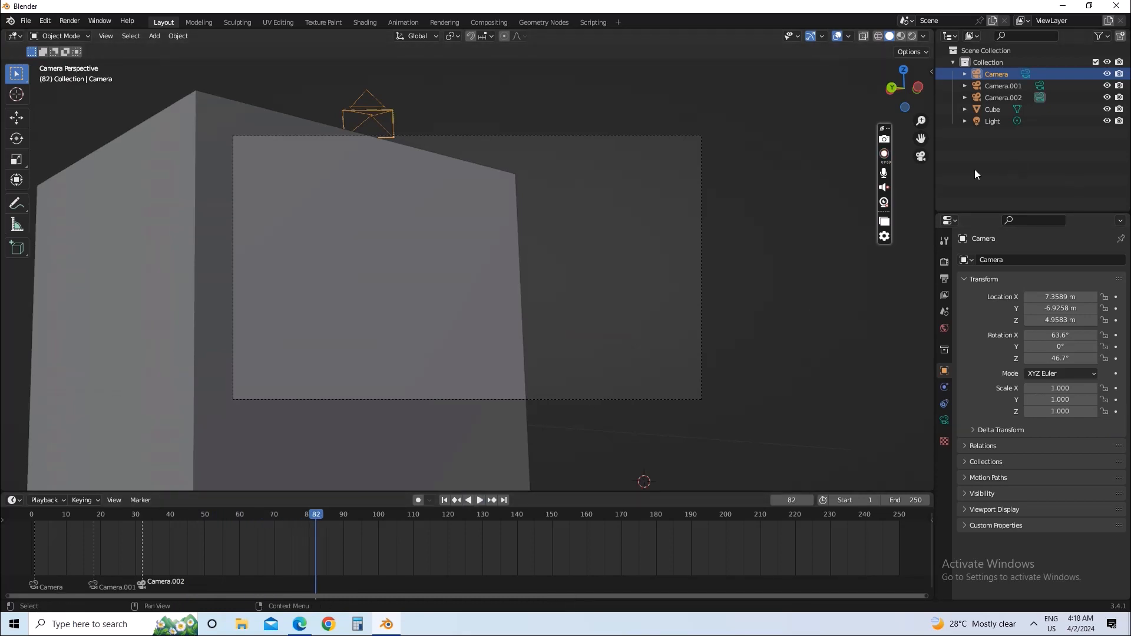
click(811, 263)
key(KP_0)
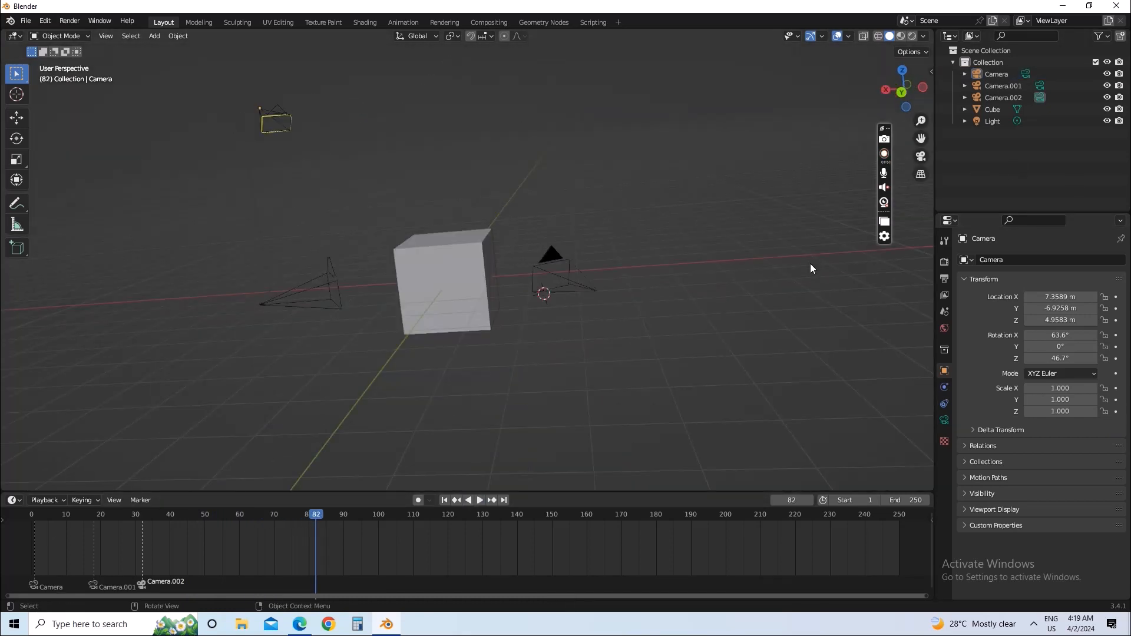